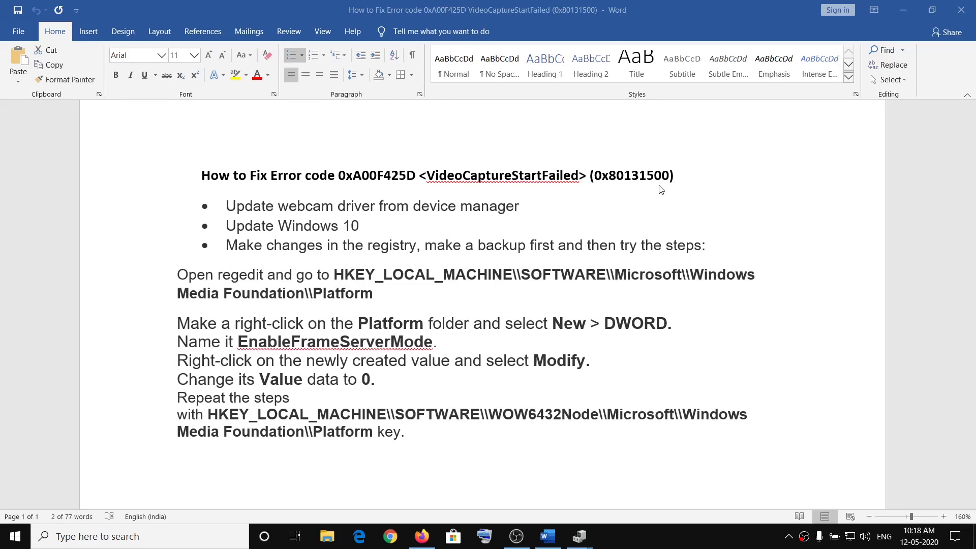
Step: Highlight the error title and the webcam driver bullet in the notes, and expand the Cameras category in Device Manager
drag(683, 175, 201, 176)
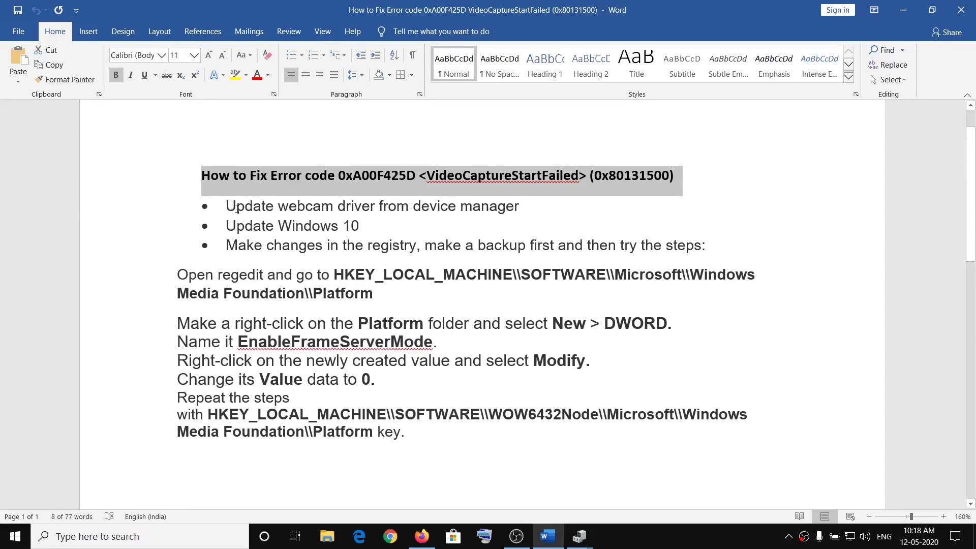
drag(227, 206, 526, 206)
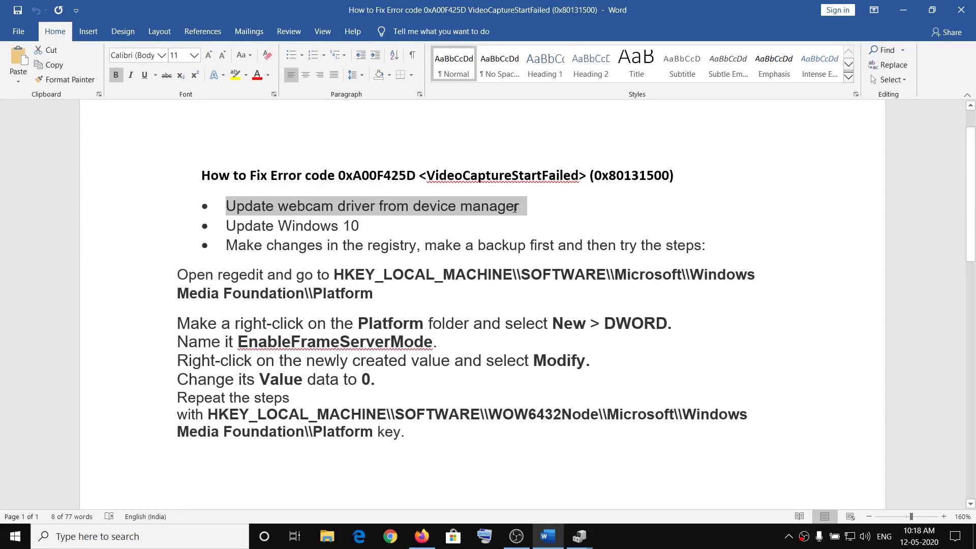
right_click(14, 536)
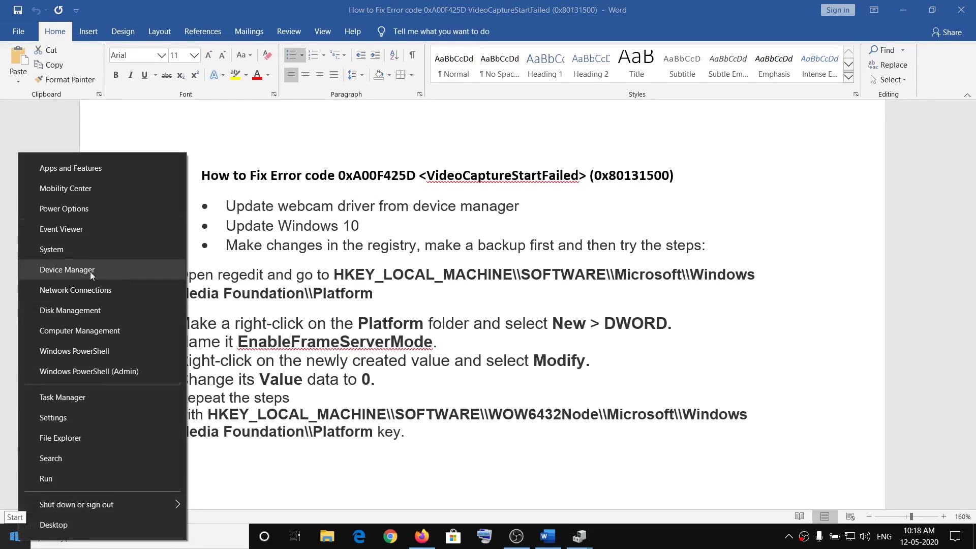
click(90, 270)
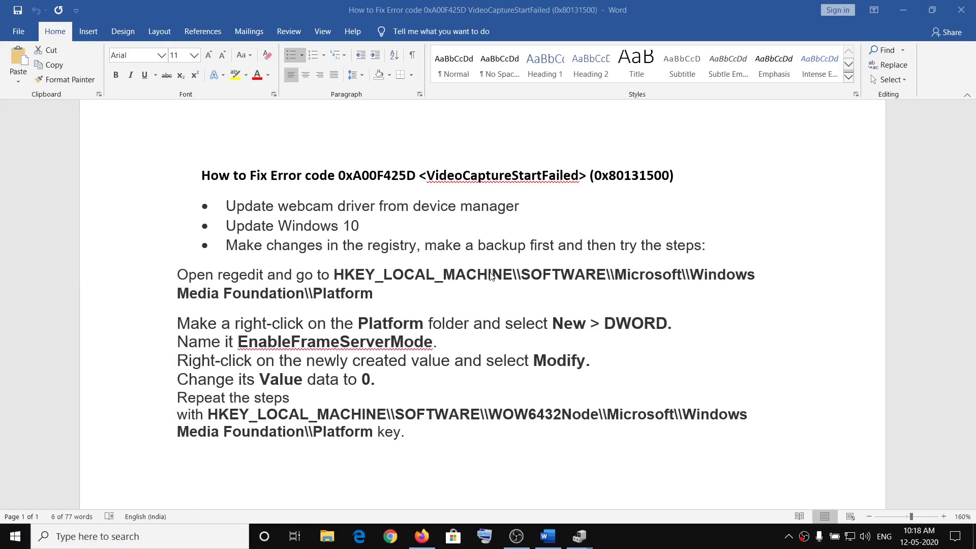
drag(185, 40, 346, 69)
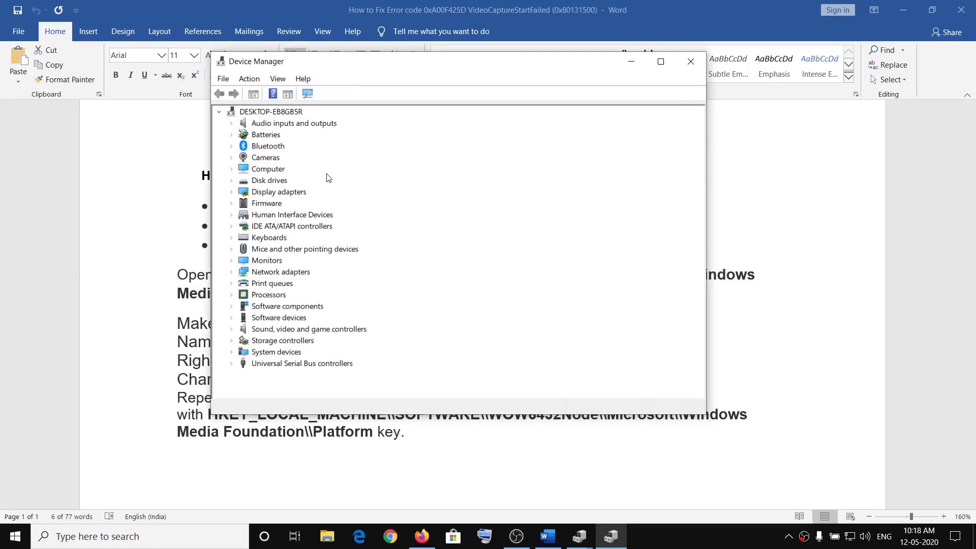
click(231, 158)
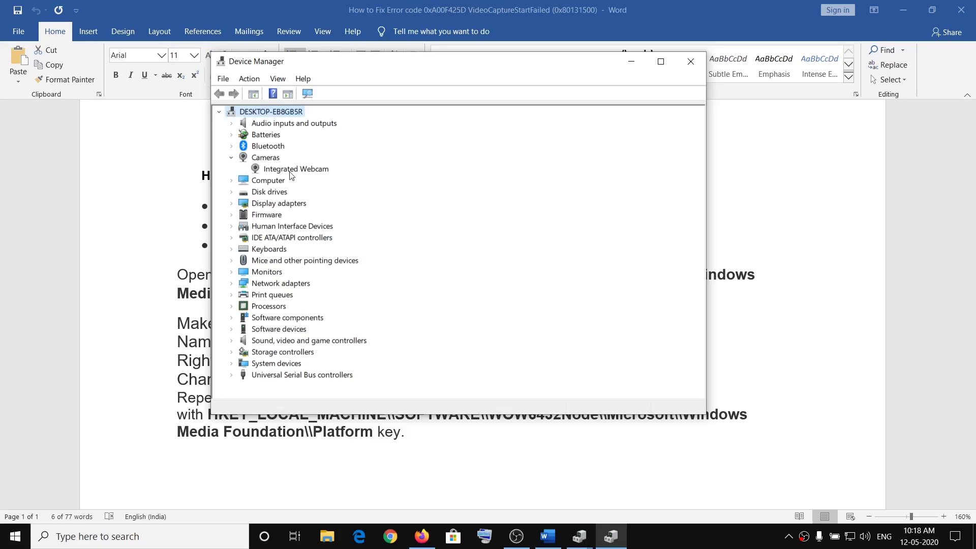
click(313, 173)
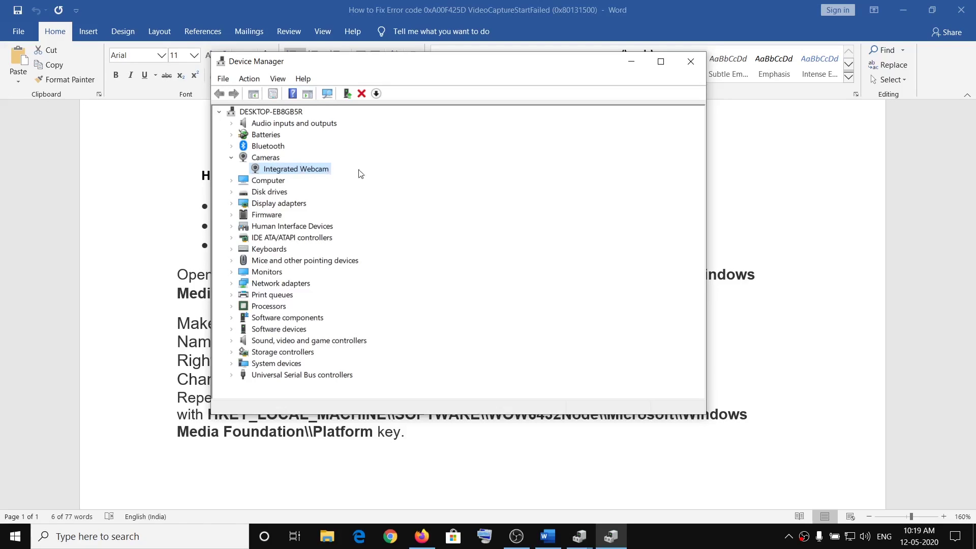
right_click(302, 174)
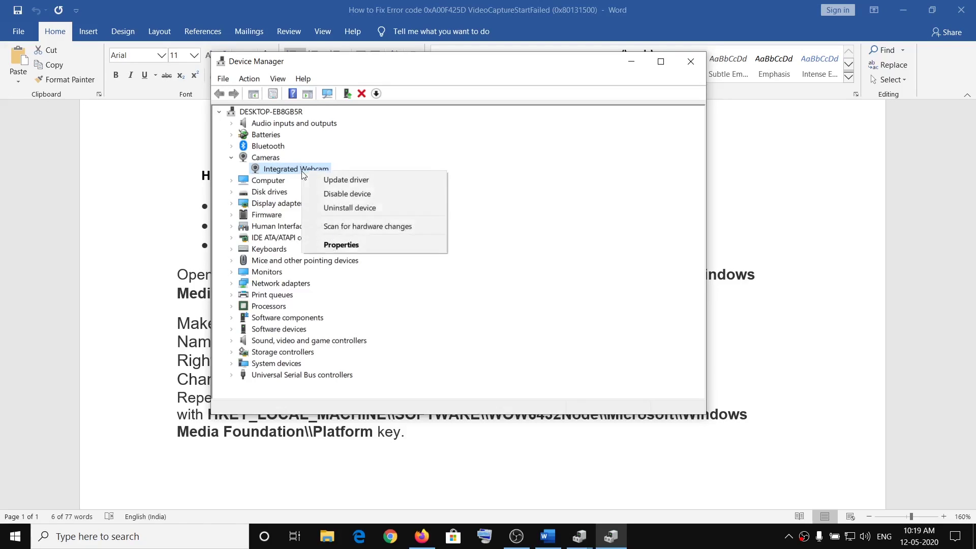
click(364, 181)
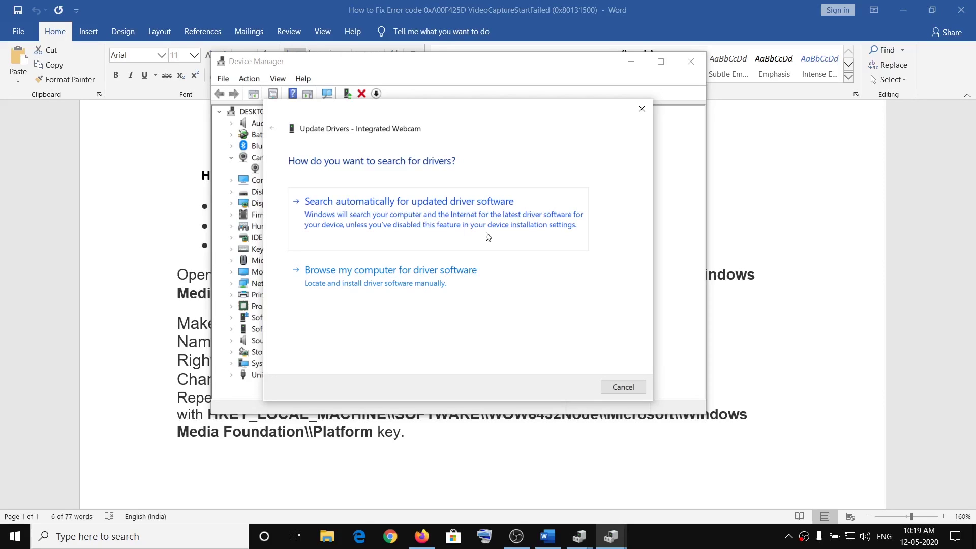
click(621, 389)
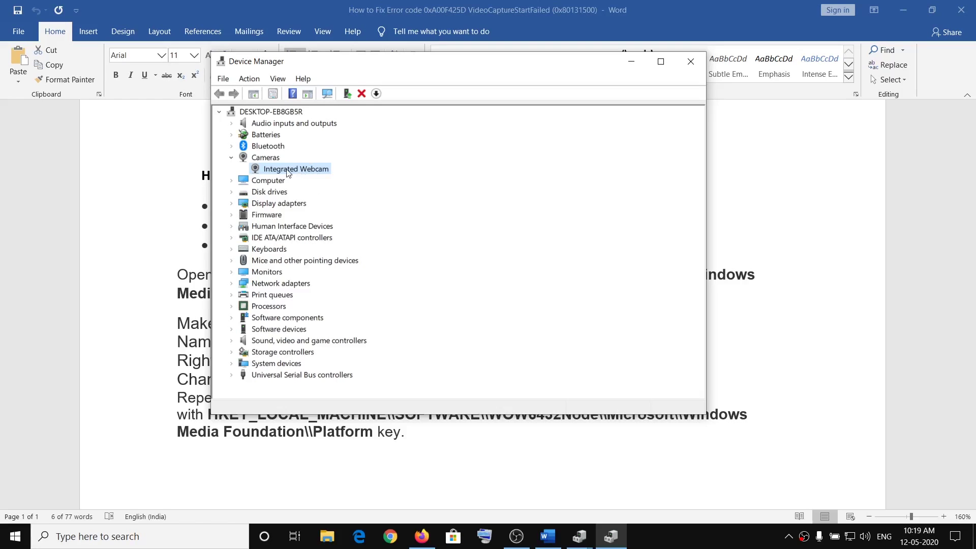
Step: Try to update the Integrated Webcam driver manually with USB Video Device from the available drivers list, and close Device Manager
right_click(306, 171)
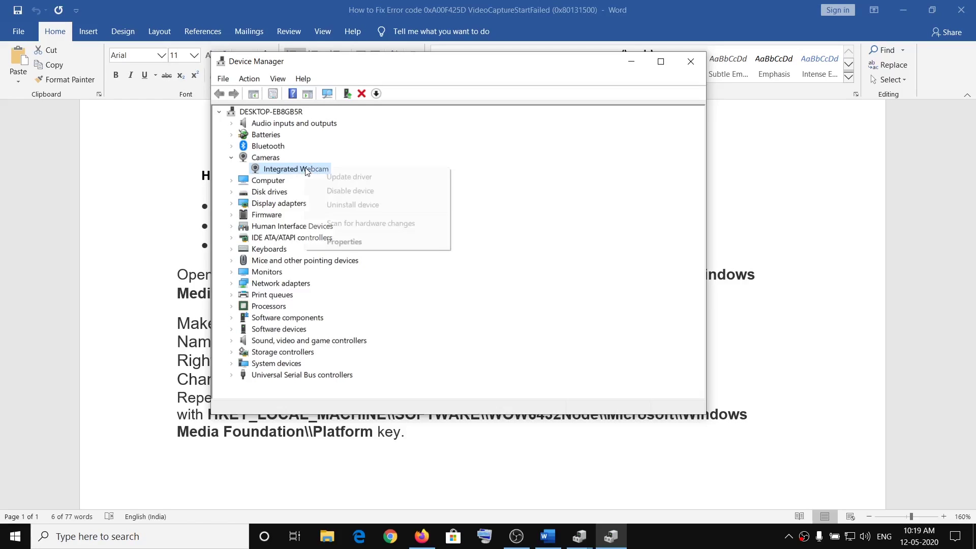
click(374, 176)
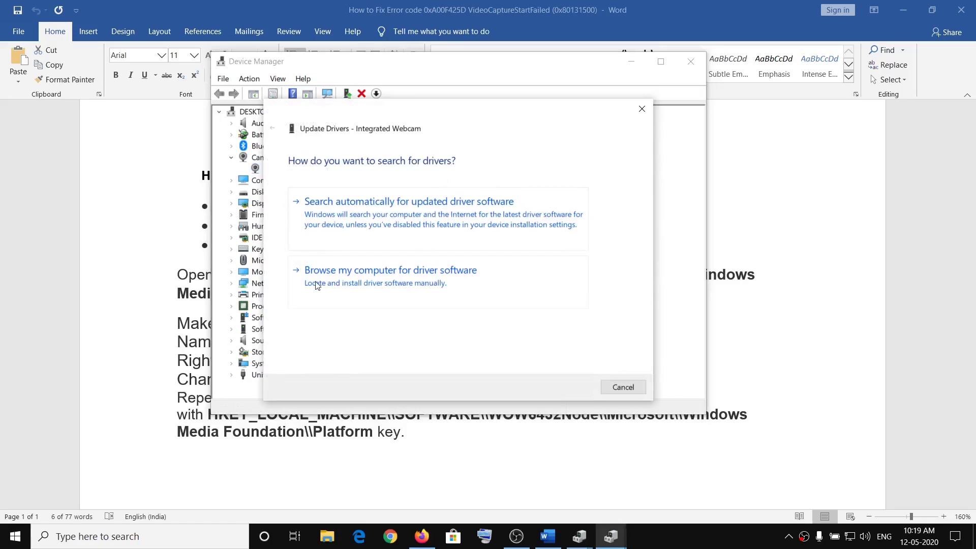
click(379, 282)
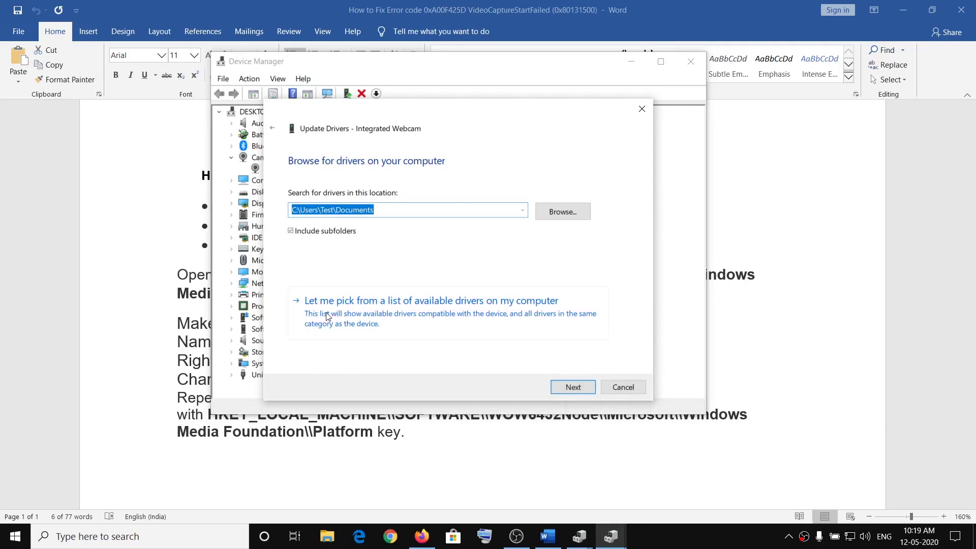
click(444, 315)
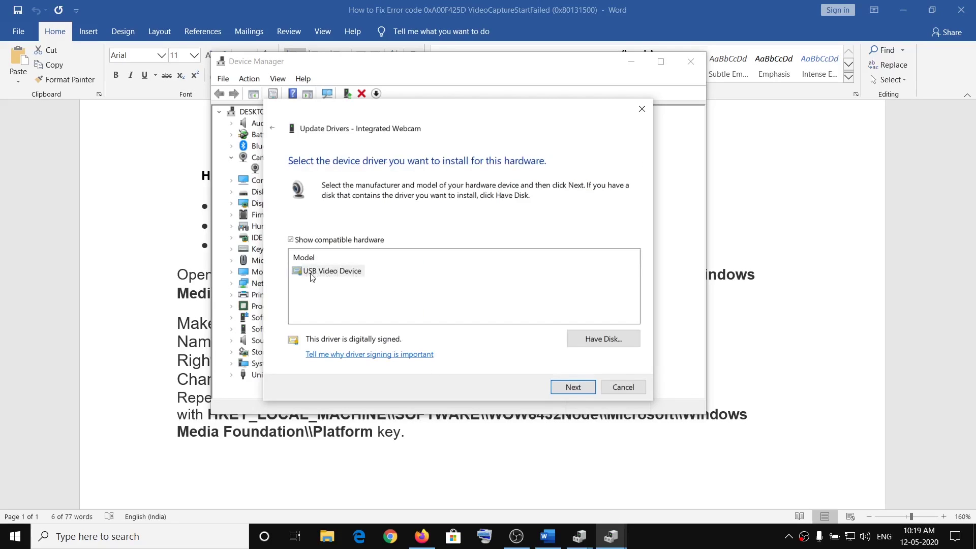
click(325, 275)
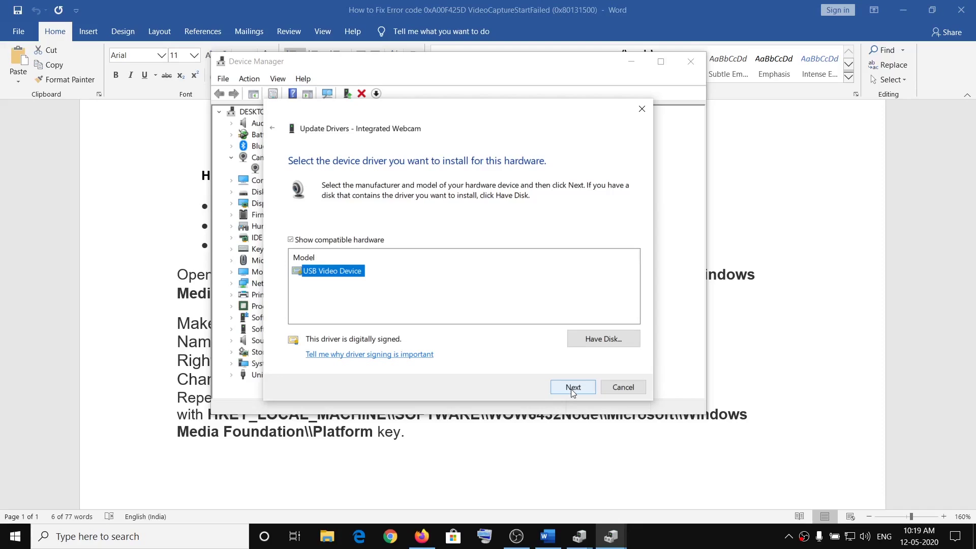
click(620, 387)
click(691, 61)
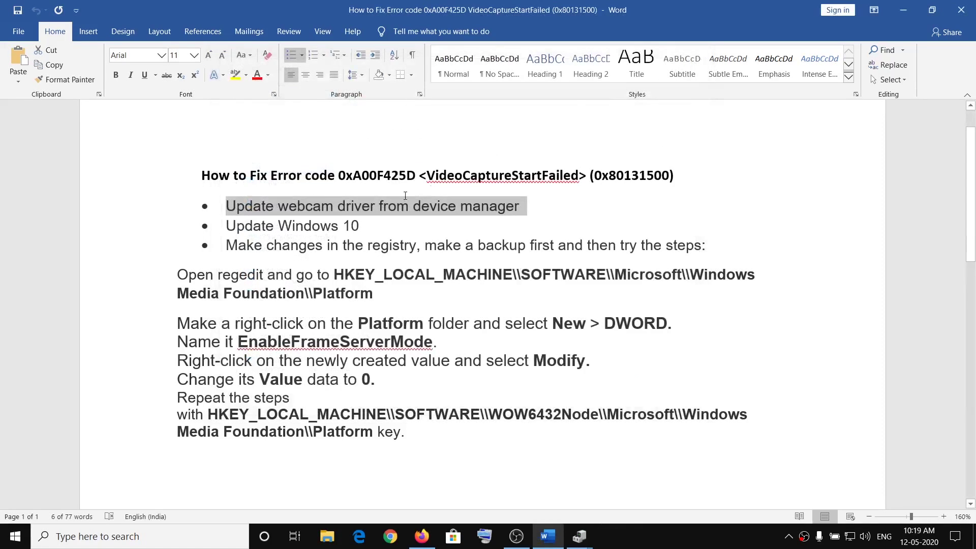
Step: Highlight the Update Windows 10 bullet, view the Windows Update page in Settings, and close Settings
drag(233, 231, 367, 227)
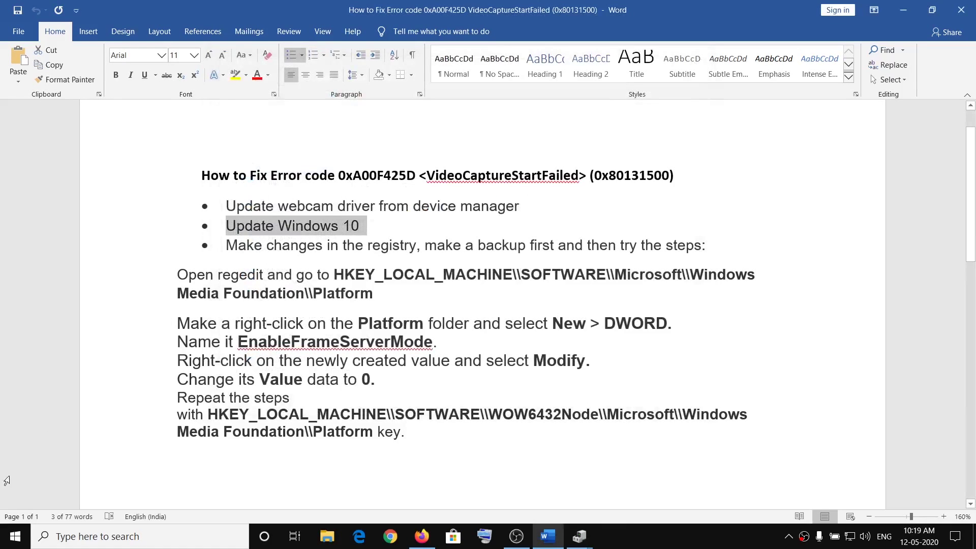
click(11, 538)
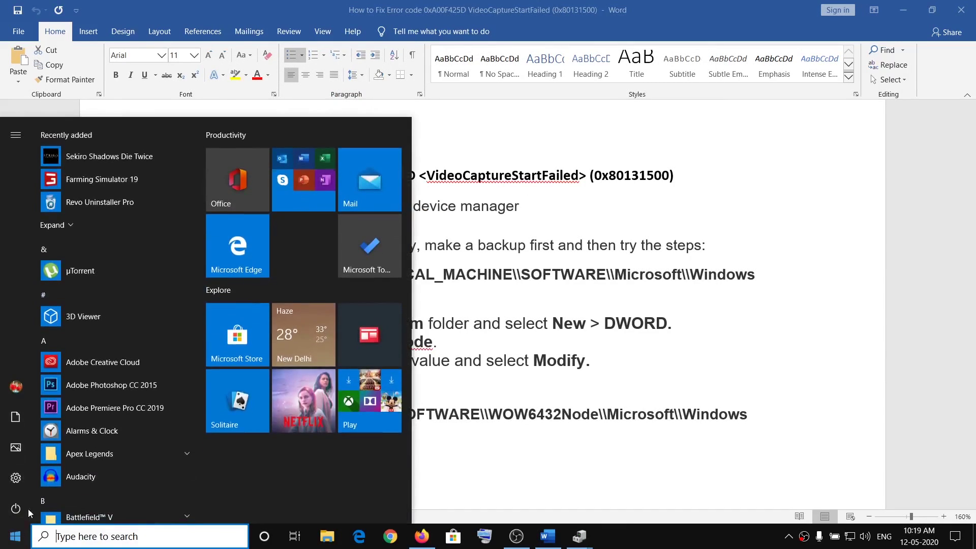
click(16, 478)
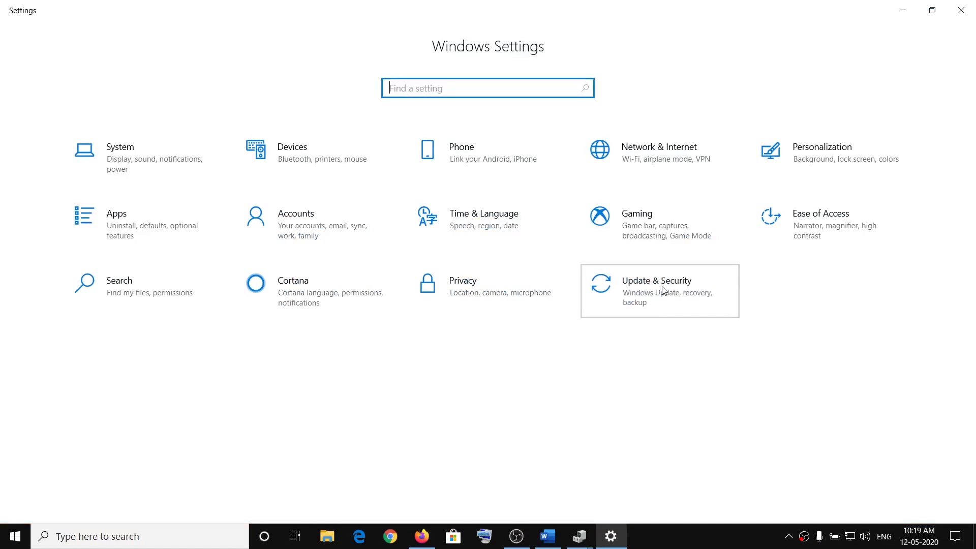
click(625, 298)
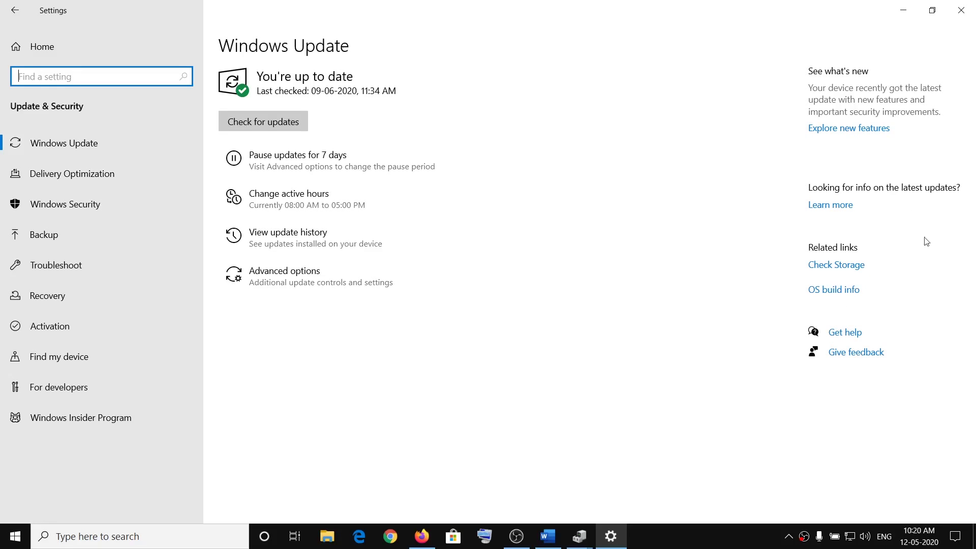
click(962, 10)
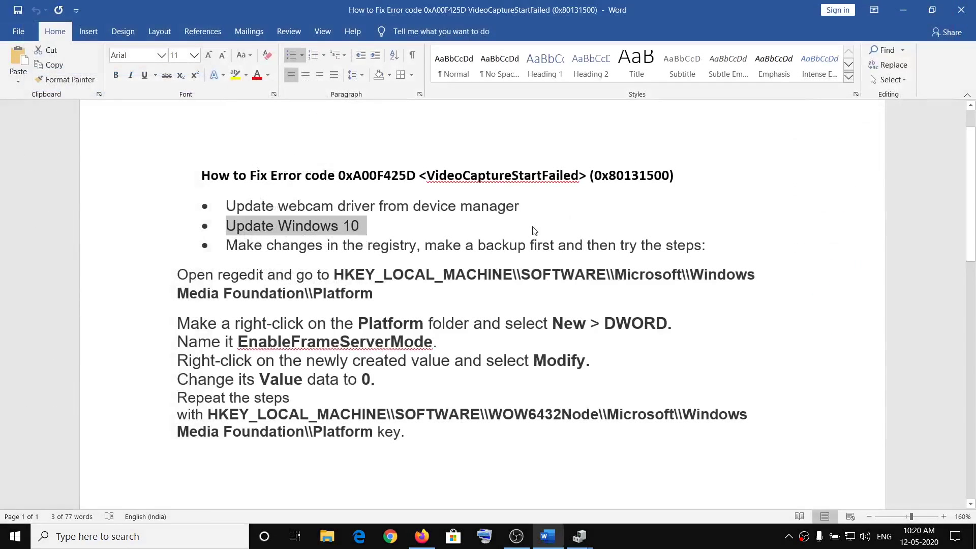
Step: Highlight the notes about making changes in the registry and making a backup first
scroll(293, 216, down, 1)
drag(227, 197, 415, 198)
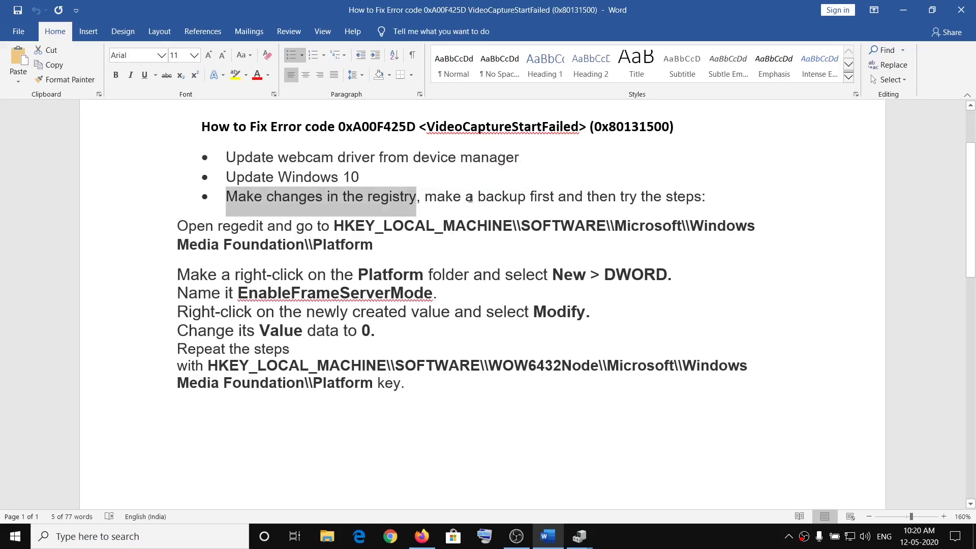
drag(425, 197, 557, 198)
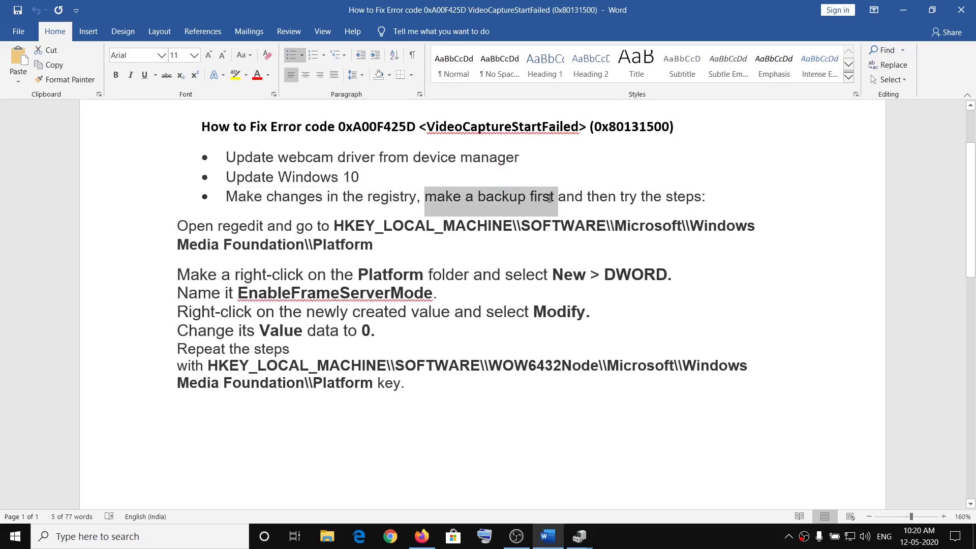
Step: Search Windows for regedit and open Registry Editor
click(134, 537)
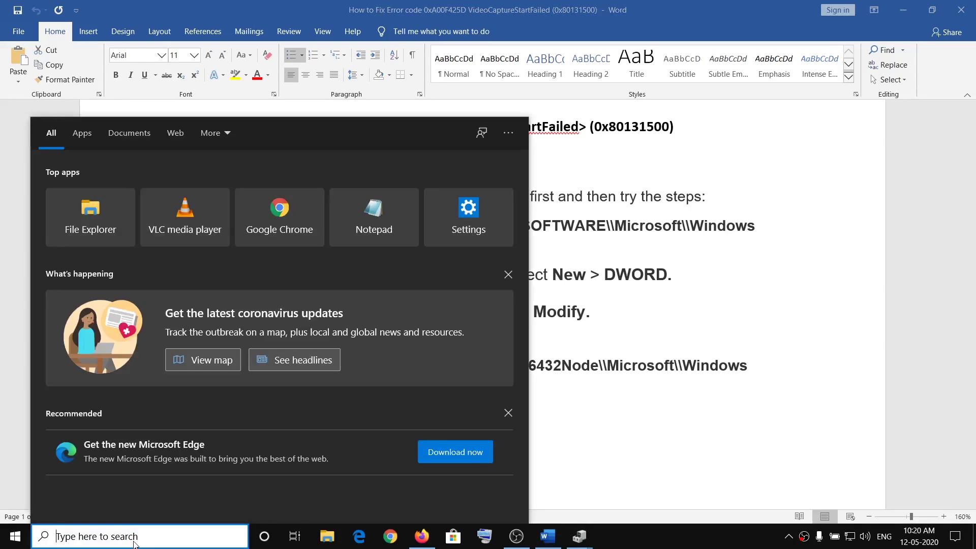
text(regi)
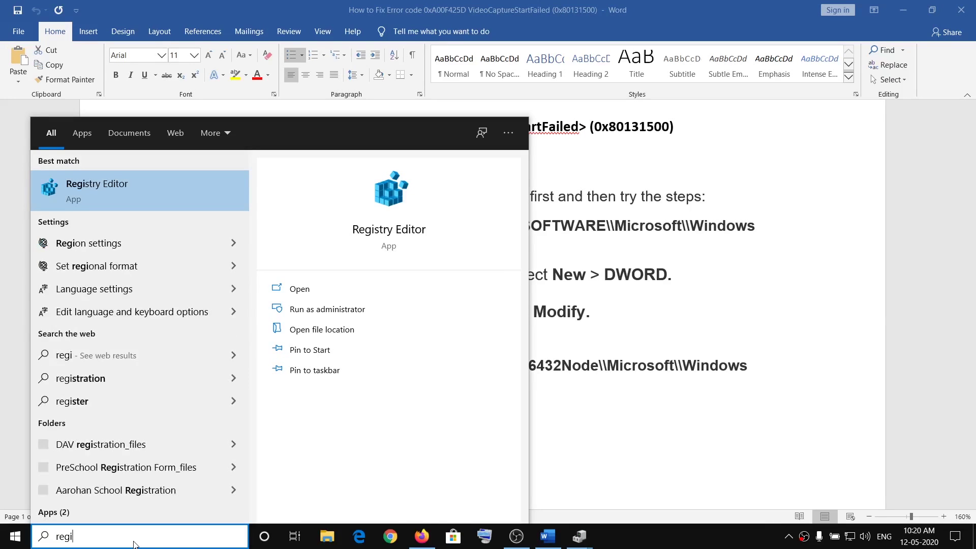
key(BackSpace)
text(edit)
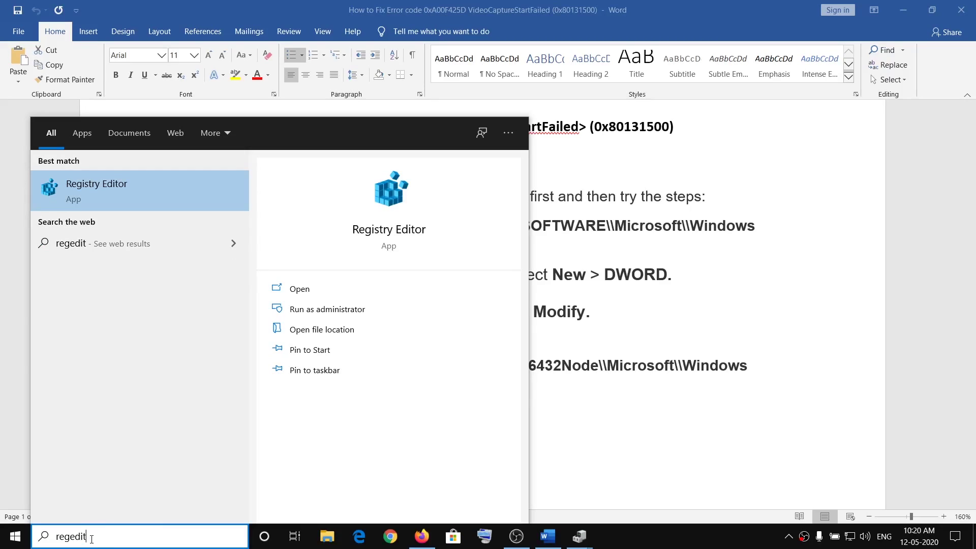
drag(95, 540, 64, 537)
right_click(120, 189)
click(158, 206)
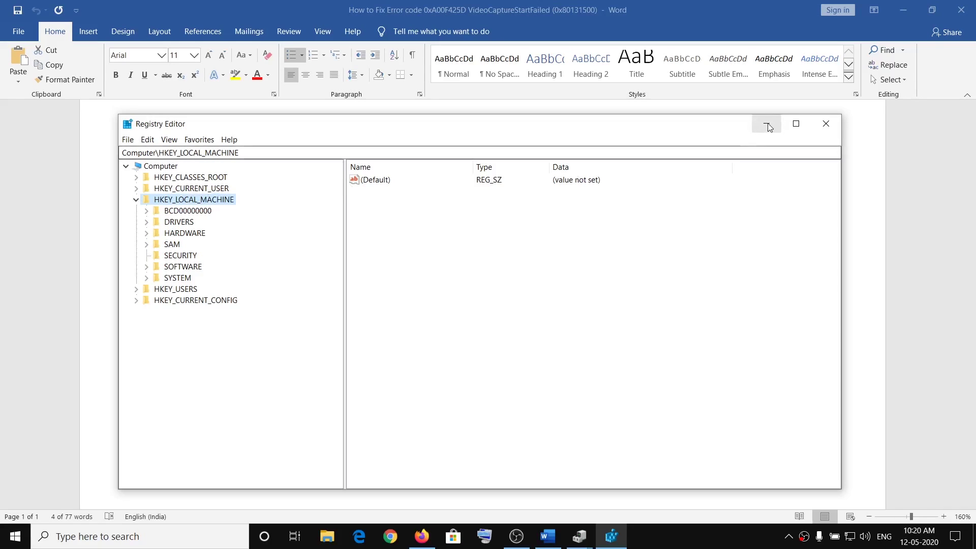
Step: Check the HKEY_LOCAL_MACHINE key path in the Word notes and return to Registry Editor
click(767, 125)
click(370, 238)
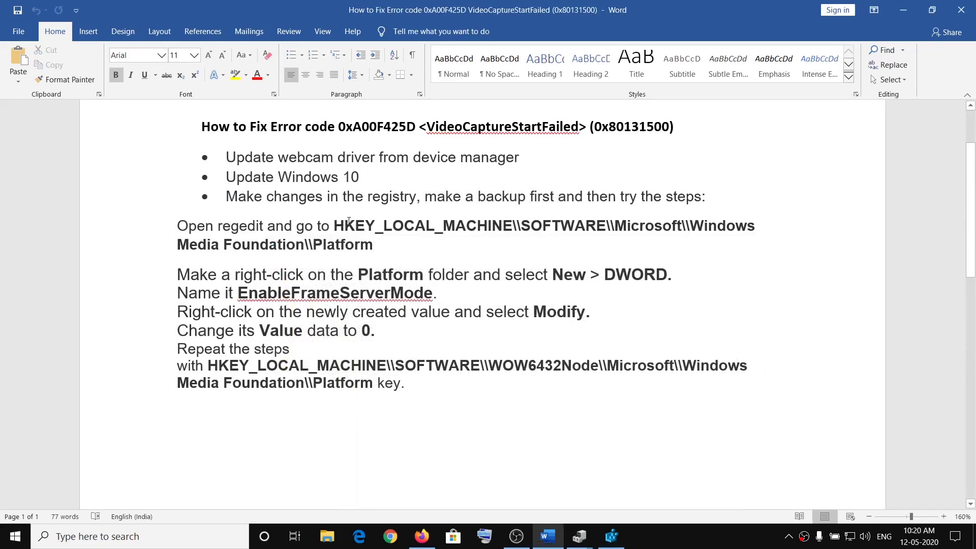
drag(335, 225, 371, 223)
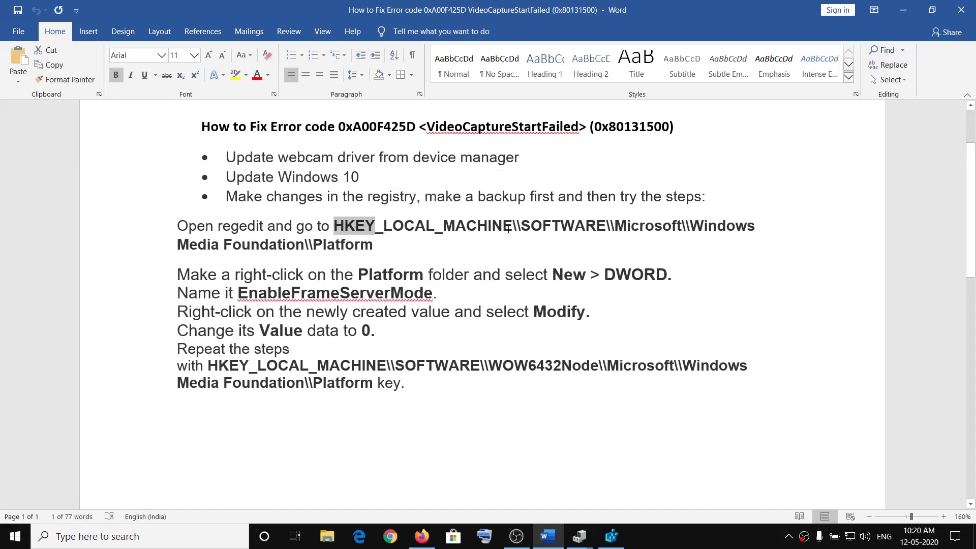
key(alt+Tab)
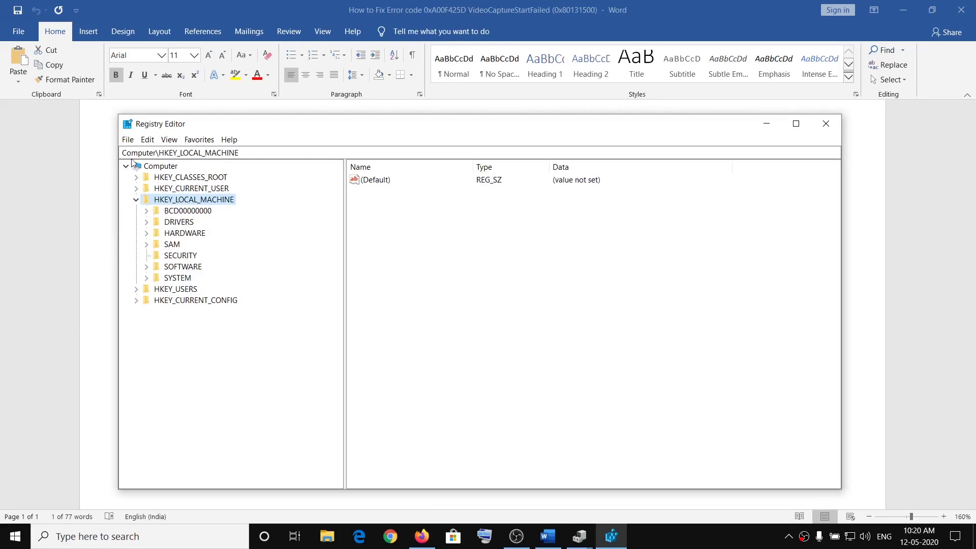
Step: Export the HKEY_LOCAL_MACHINE branch to the Desktop as a registration file named registry, replacing the existing file
click(136, 200)
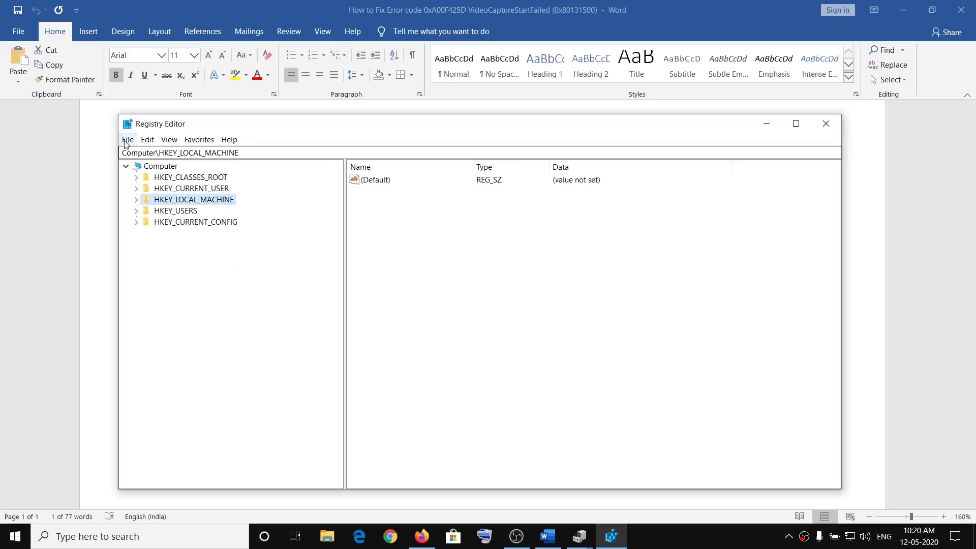
click(129, 141)
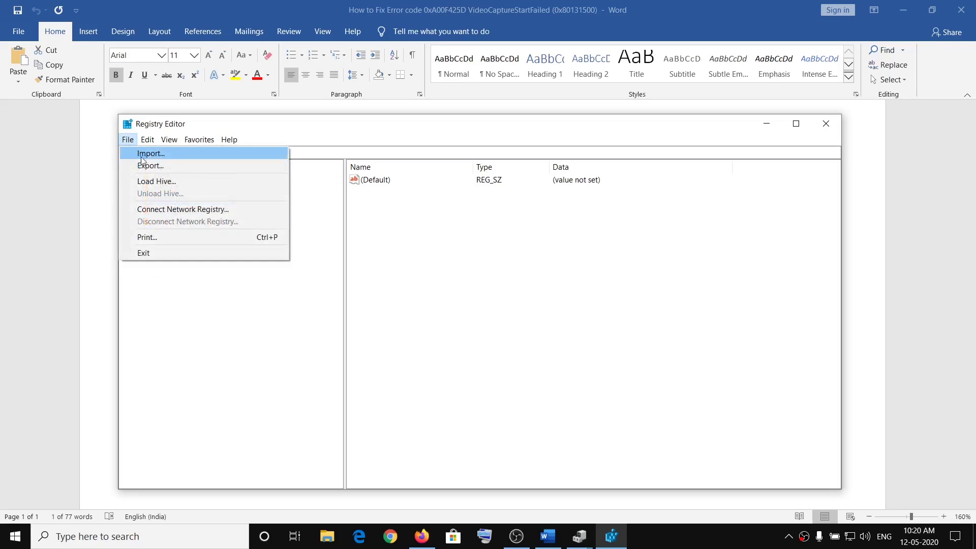
click(162, 167)
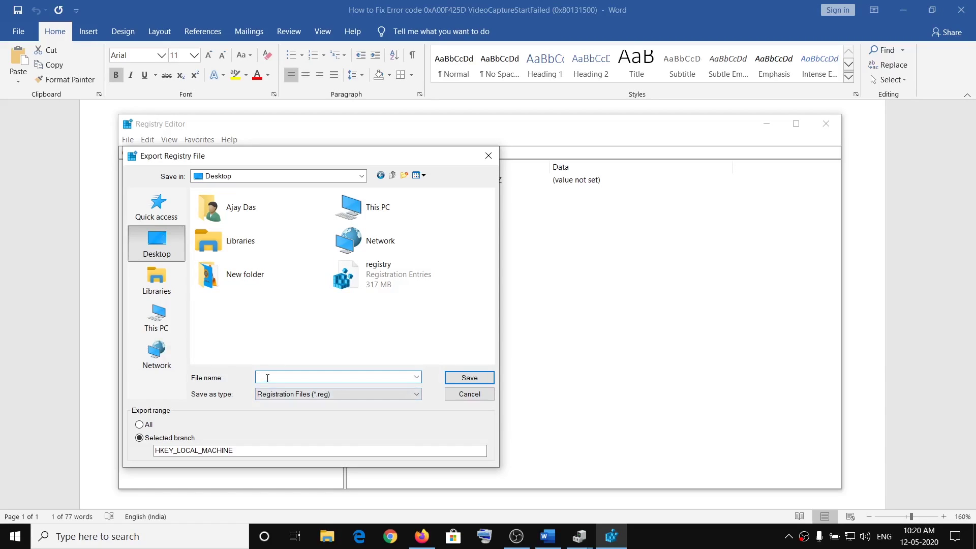
text(registry)
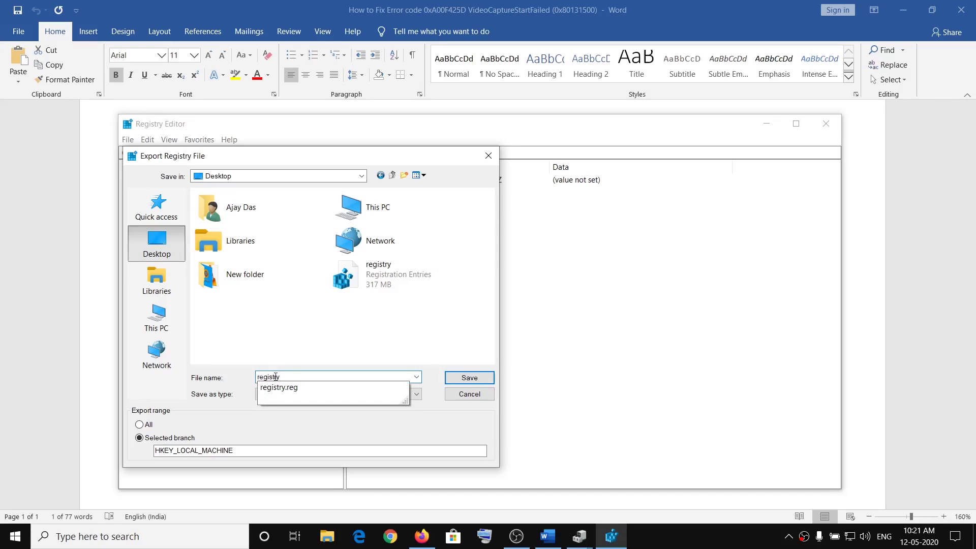
click(177, 396)
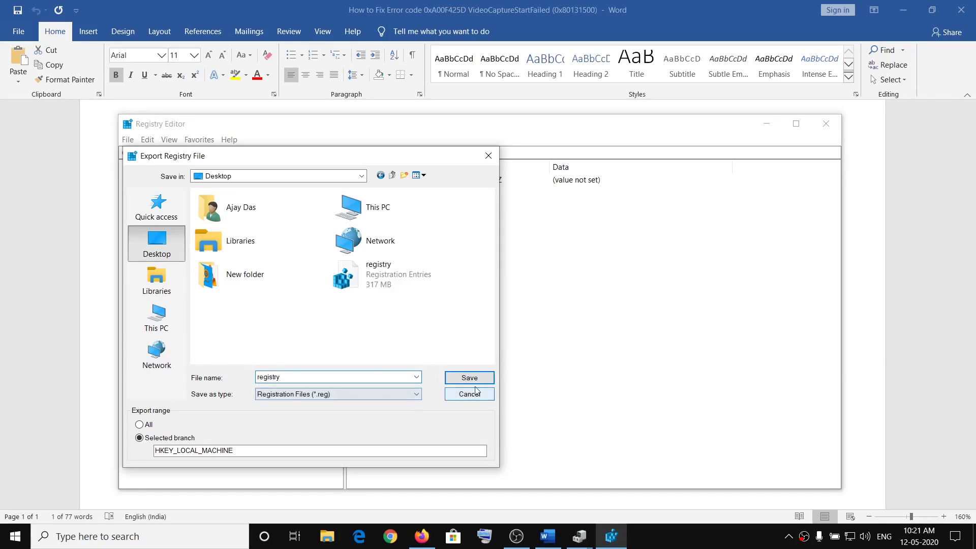
click(469, 377)
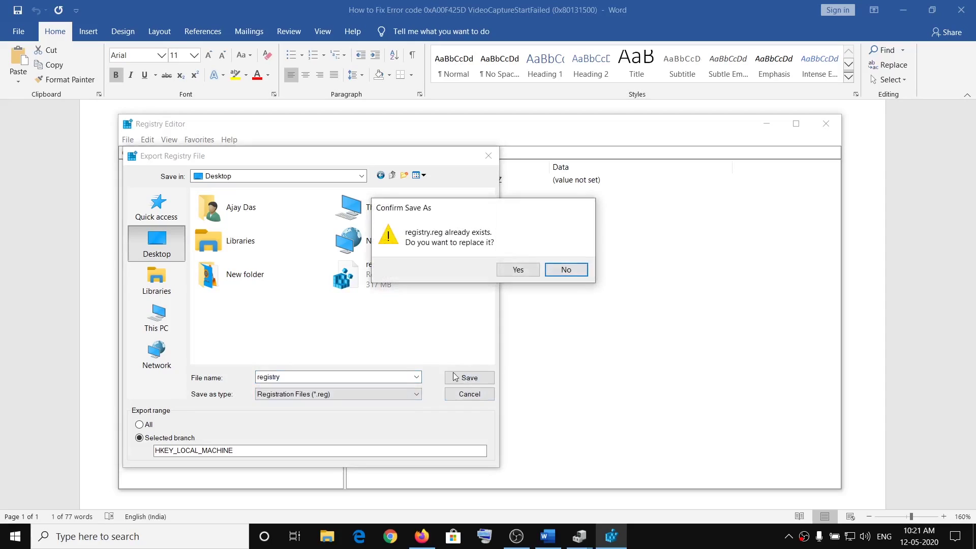
click(525, 270)
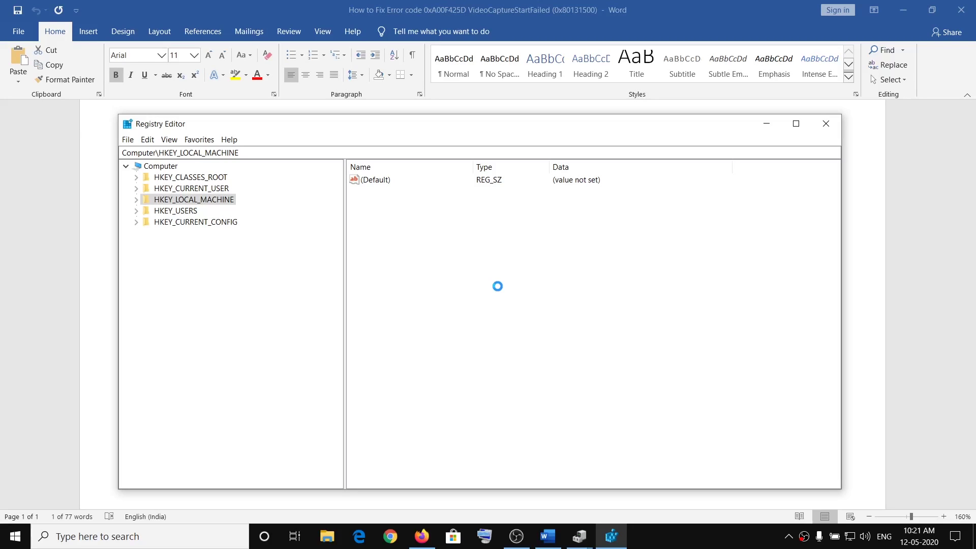
Step: Highlight the HKEY_LOCAL_MACHINE\\SOFTWARE\\Microsoft\\Windows Media Foundation\\Platform path in the Word notes and return to Registry Editor
key(alt+Tab)
drag(410, 228, 374, 245)
key(alt+Tab)
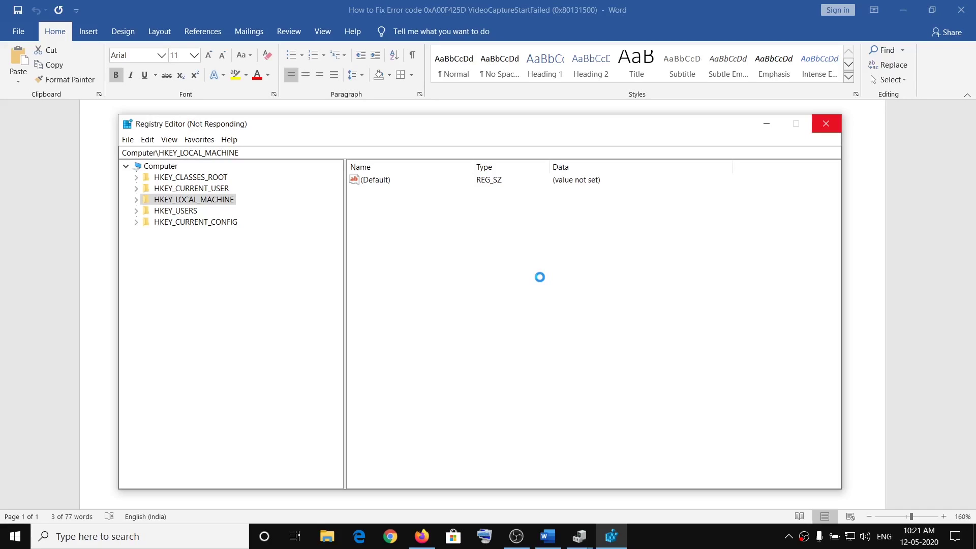
click(127, 143)
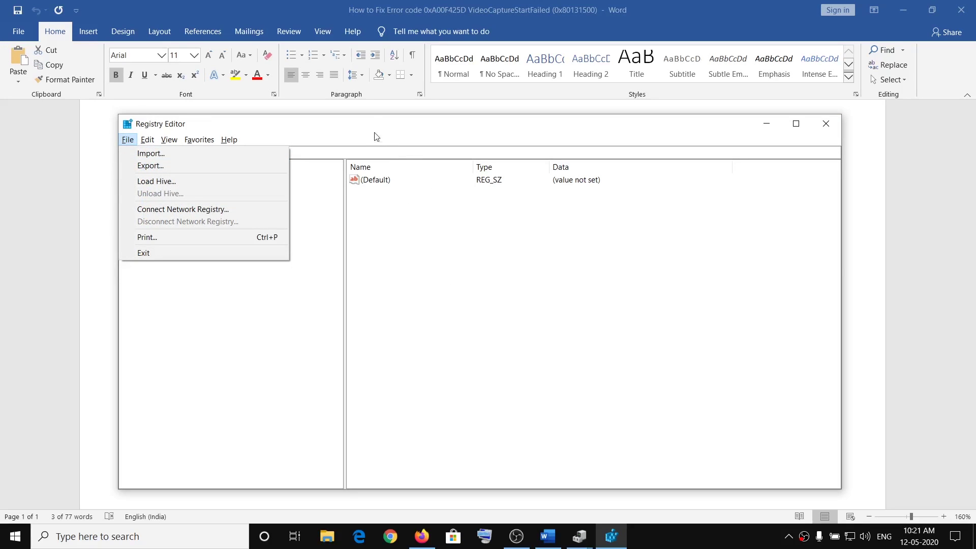
click(347, 128)
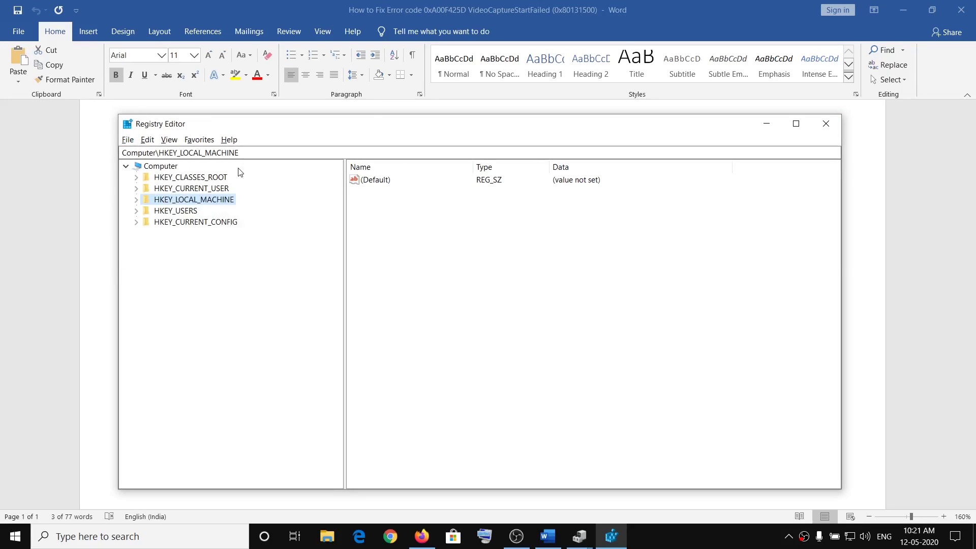
key(alt+Tab)
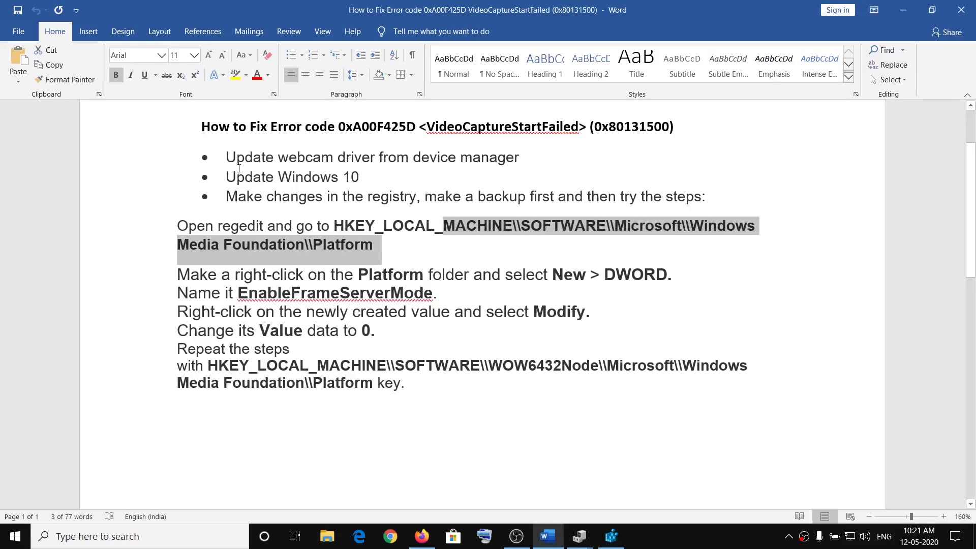
drag(333, 226, 374, 245)
click(368, 235)
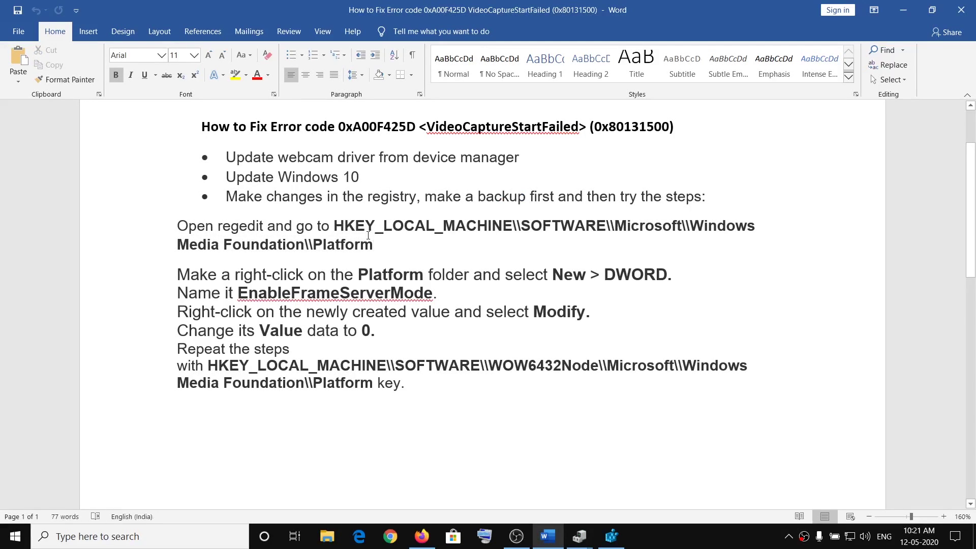
key(alt+Tab)
key(alt+Tab)
key(alt+Tab)
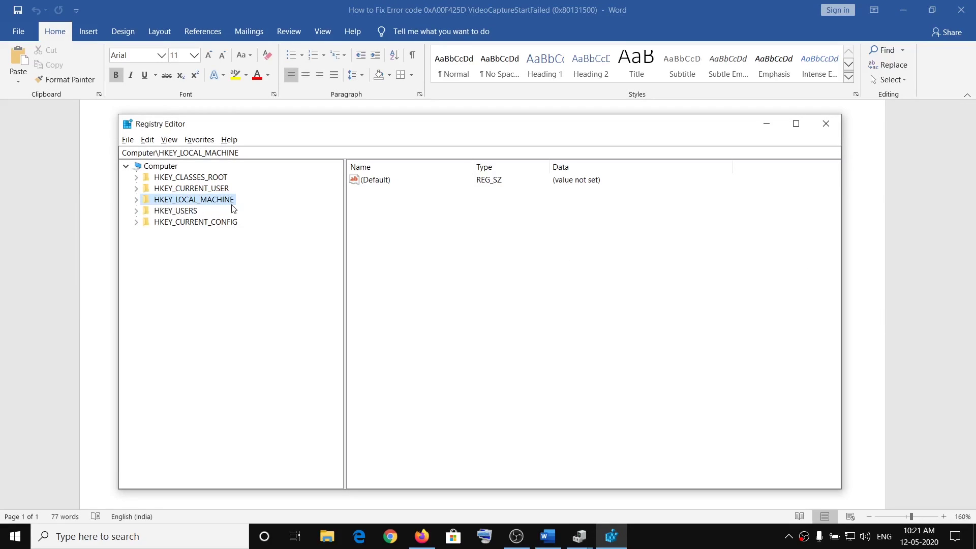
Step: Expand HKEY_LOCAL_MACHINE, its SOFTWARE key and the Microsoft key in the registry tree, following the path in the Word notes
click(135, 199)
key(alt+Tab)
double_click(524, 228)
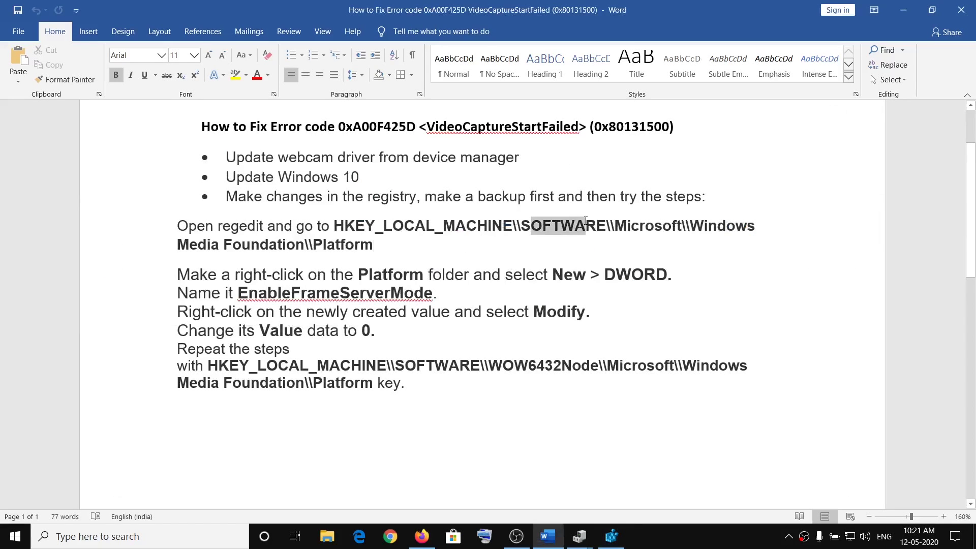
key(alt+Tab)
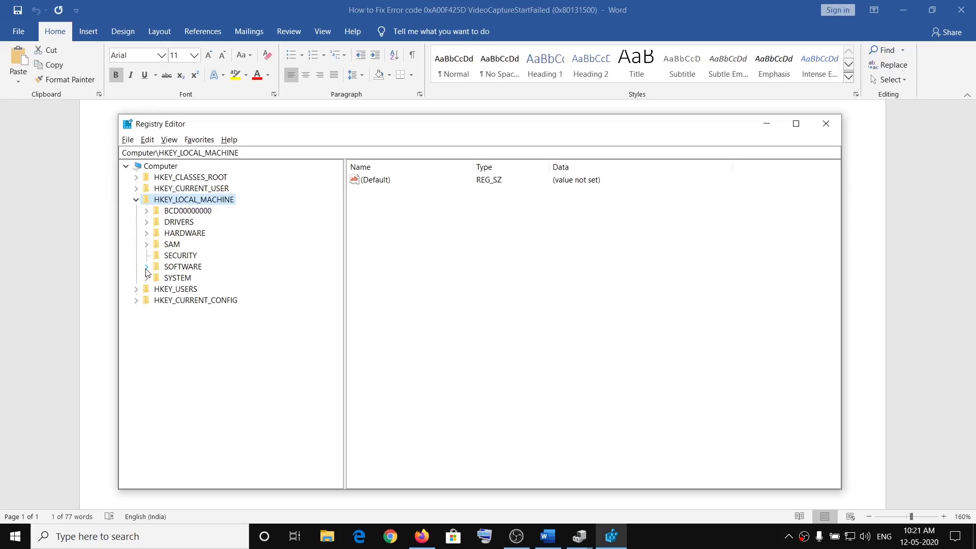
click(146, 266)
key(alt+Tab)
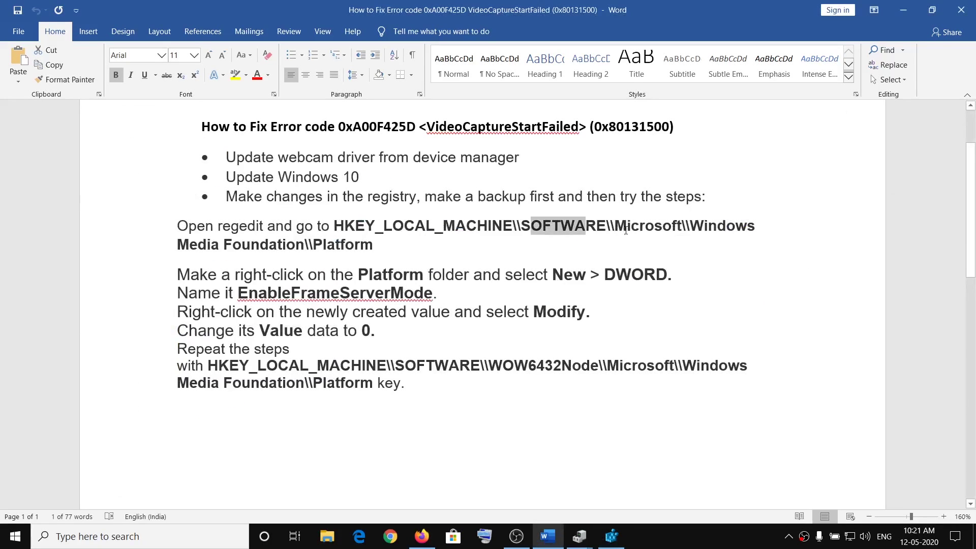
key(alt+Tab)
scroll(230, 334, down, 1)
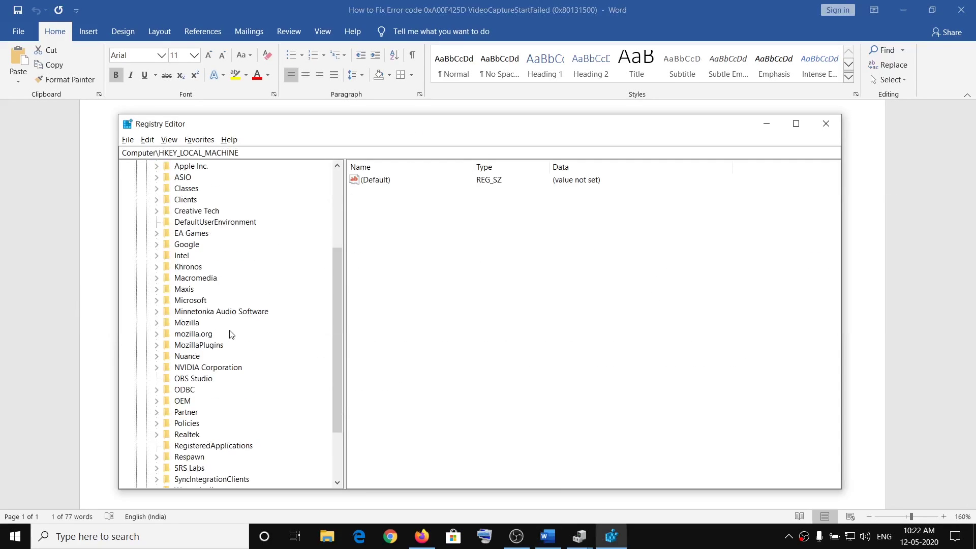
click(157, 302)
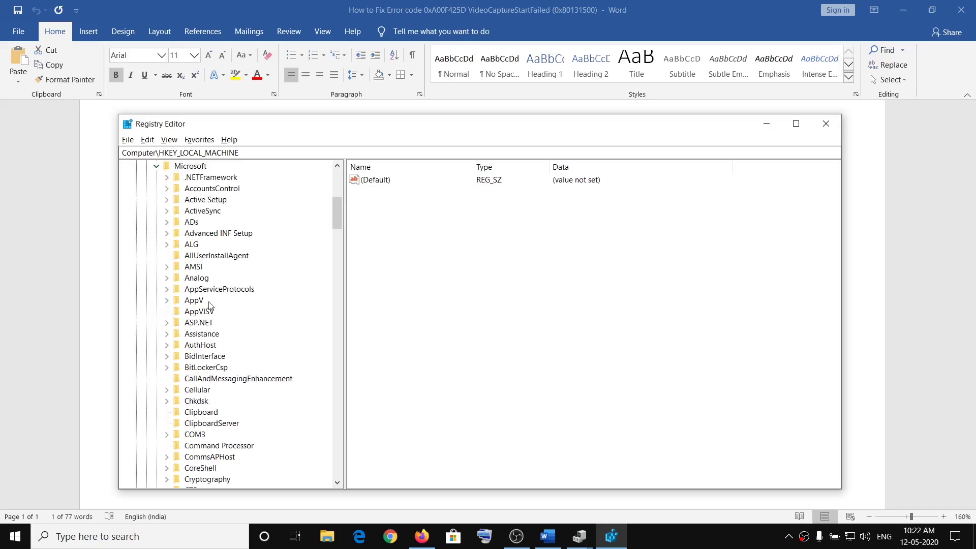
Step: Check the next key in the Word notes and expand Windows Media Foundation under the Microsoft key
key(alt+Tab)
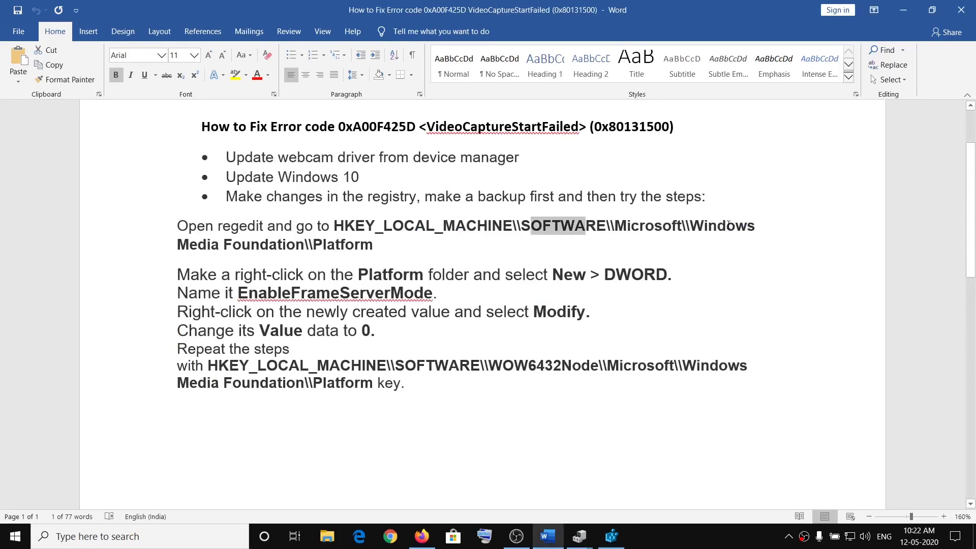
key(alt+Tab)
scroll(226, 307, down, 15)
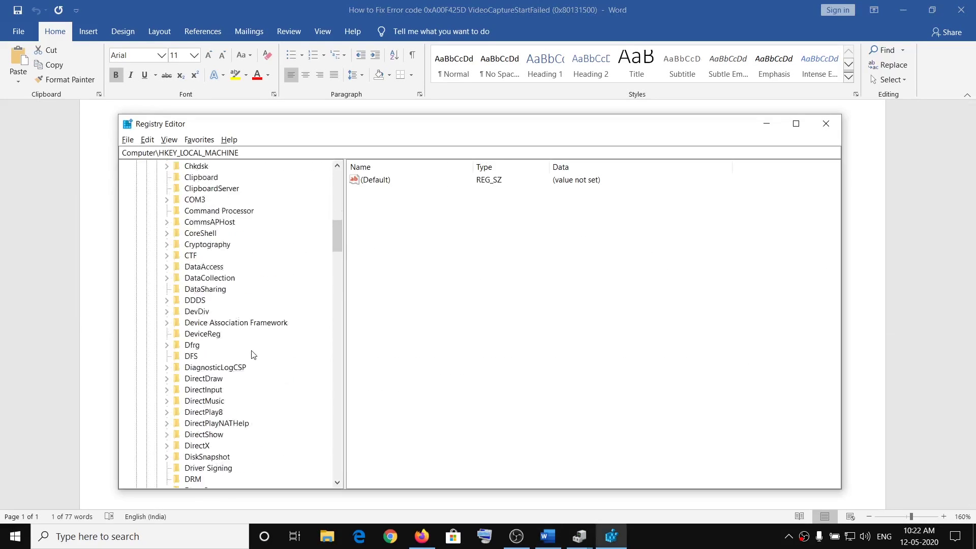
scroll(254, 368, down, 20)
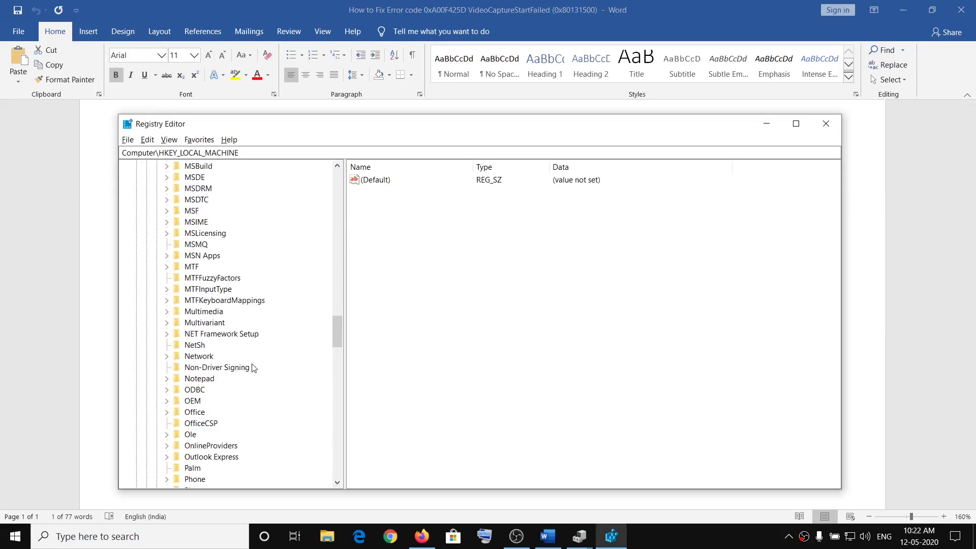
scroll(254, 368, down, 16)
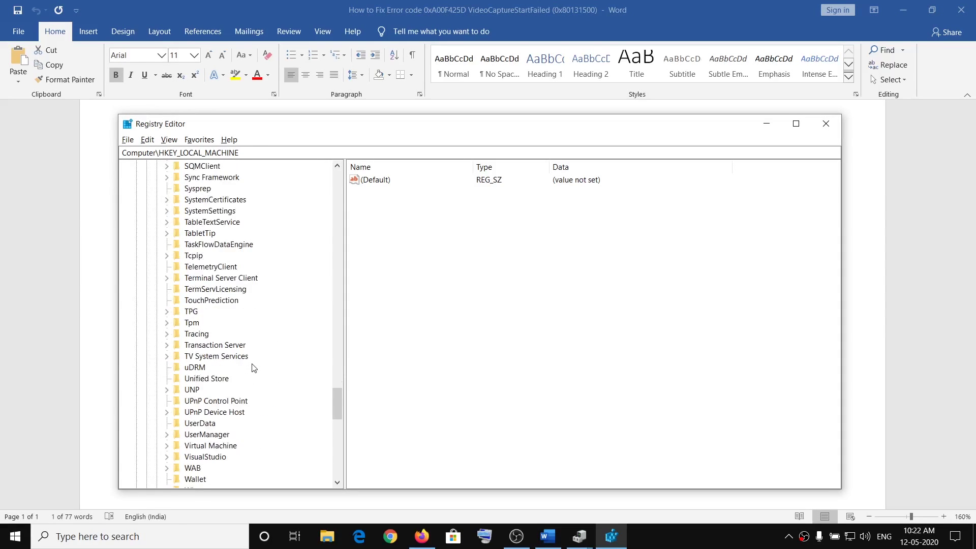
scroll(254, 368, down, 5)
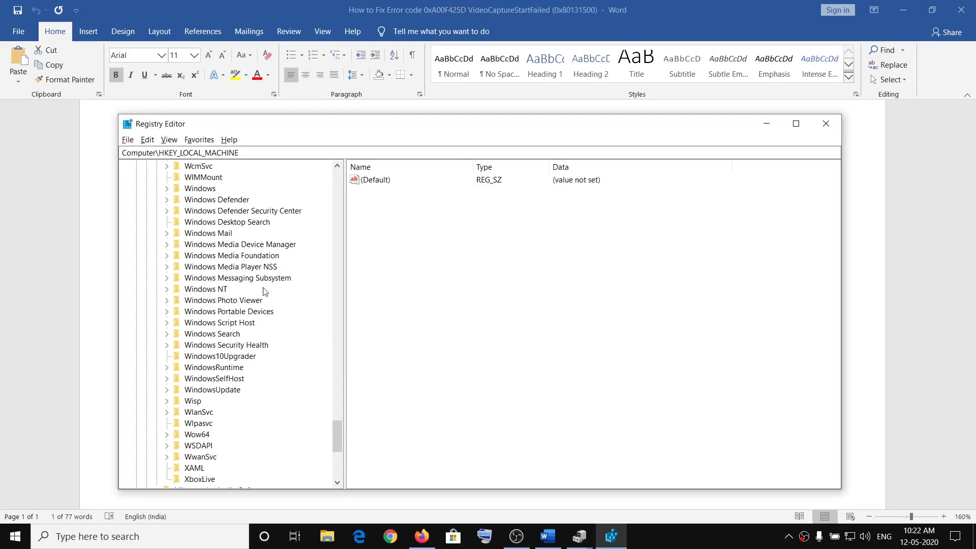
click(167, 258)
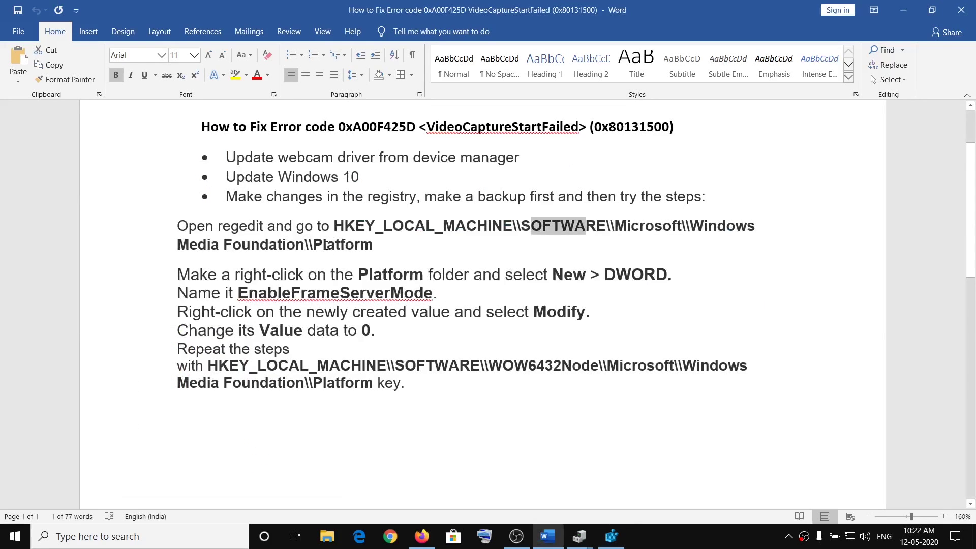
Step: Highlight Platform in the Word notes, and create a new DWORD (32-bit) value in the Platform key in Registry Editor
drag(326, 246, 360, 246)
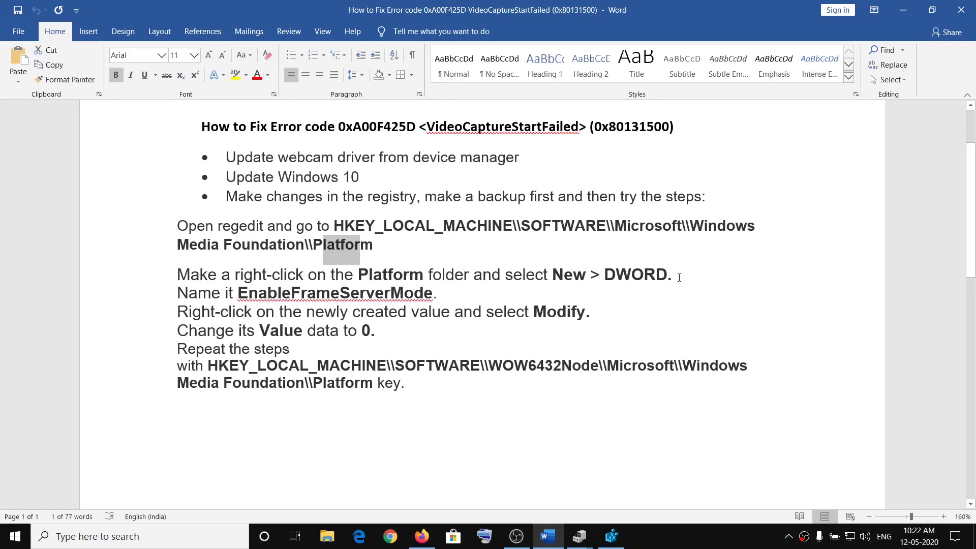
key(alt+Tab)
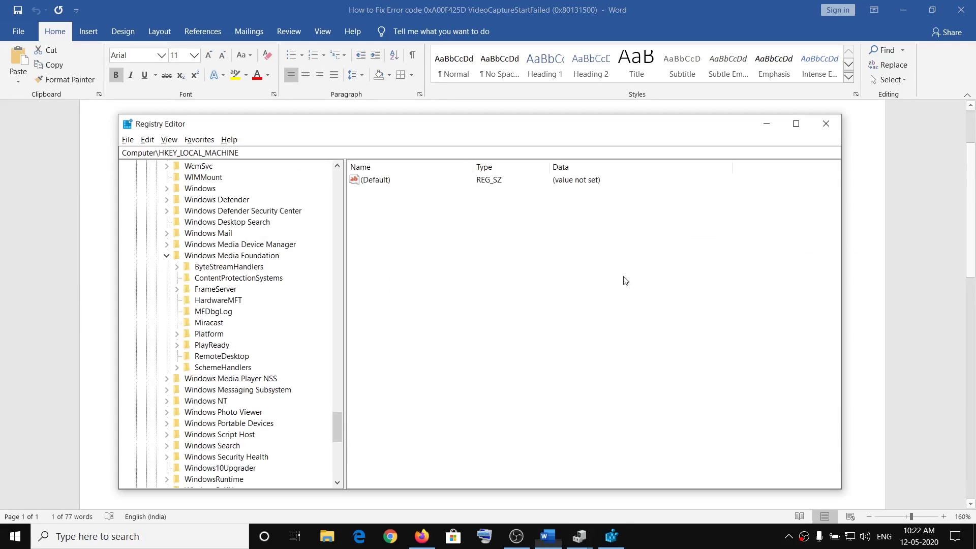
click(208, 335)
right_click(207, 338)
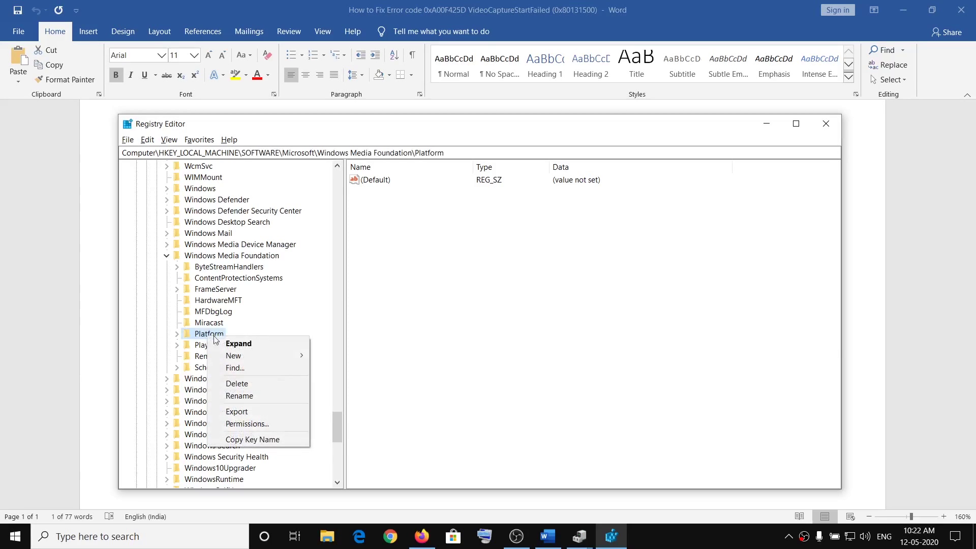
mouse_move(254, 356)
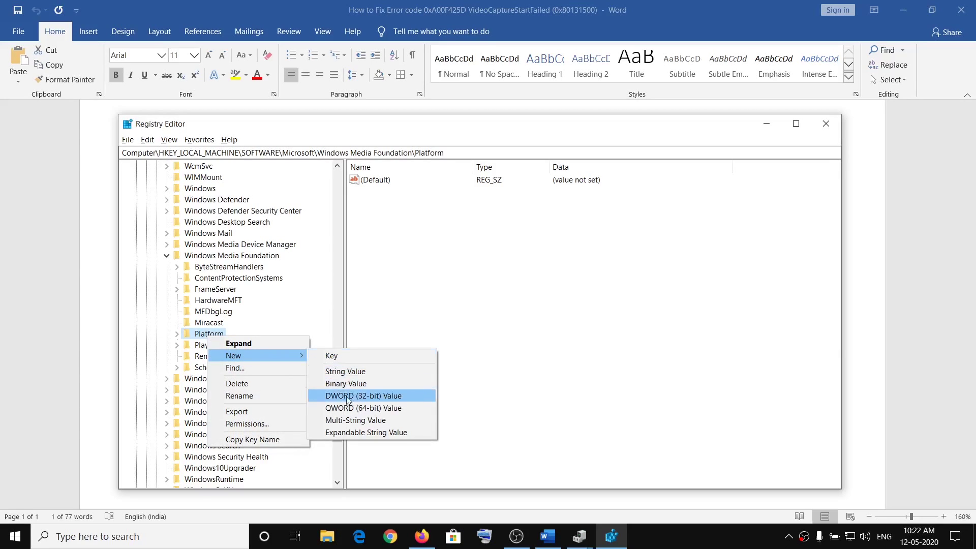
click(384, 399)
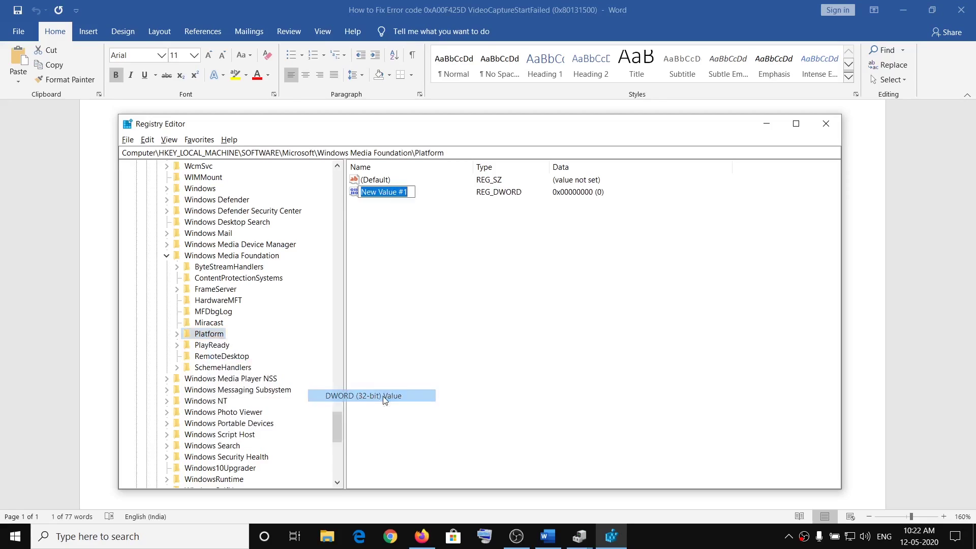
Step: Switch to the Word notes and copy the name EnableFrameServerMode
key(alt+Tab)
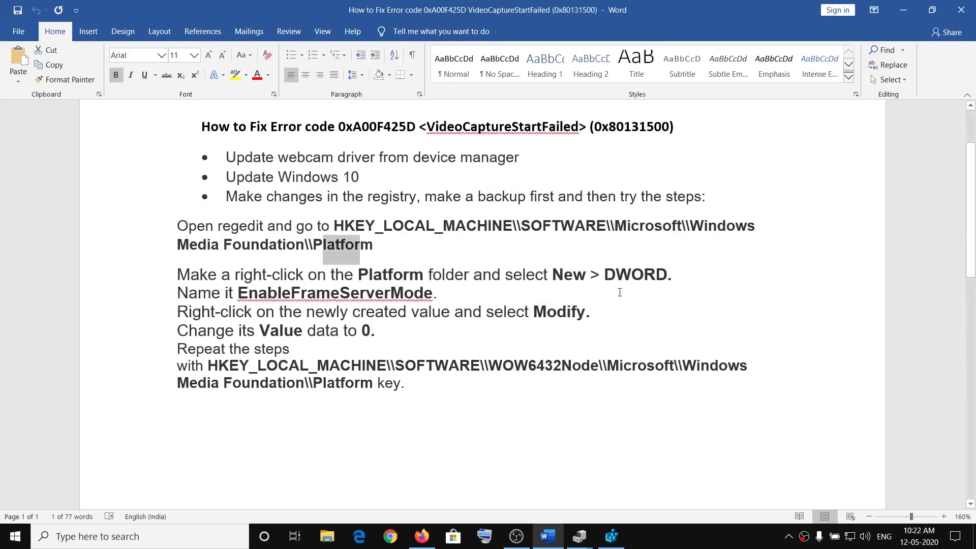
drag(238, 293, 432, 294)
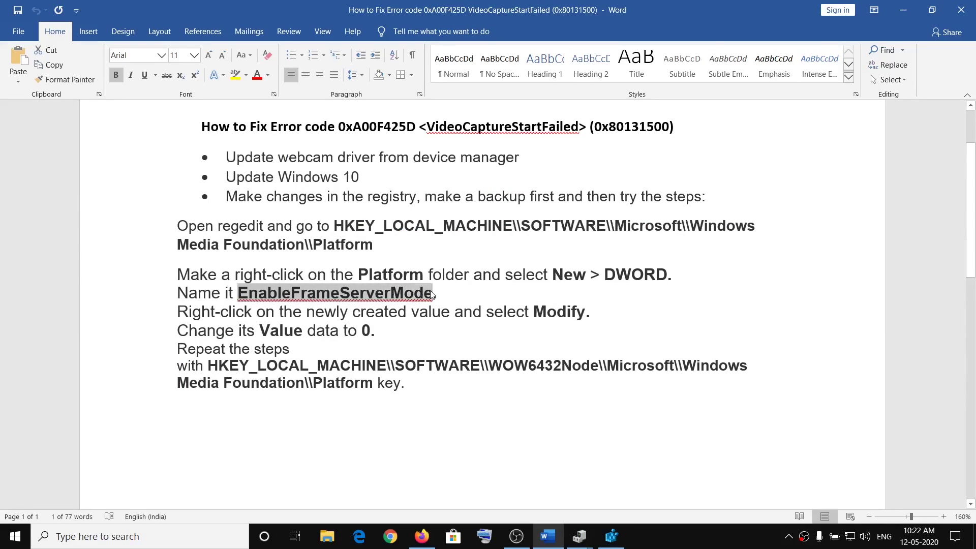
right_click(372, 298)
click(338, 375)
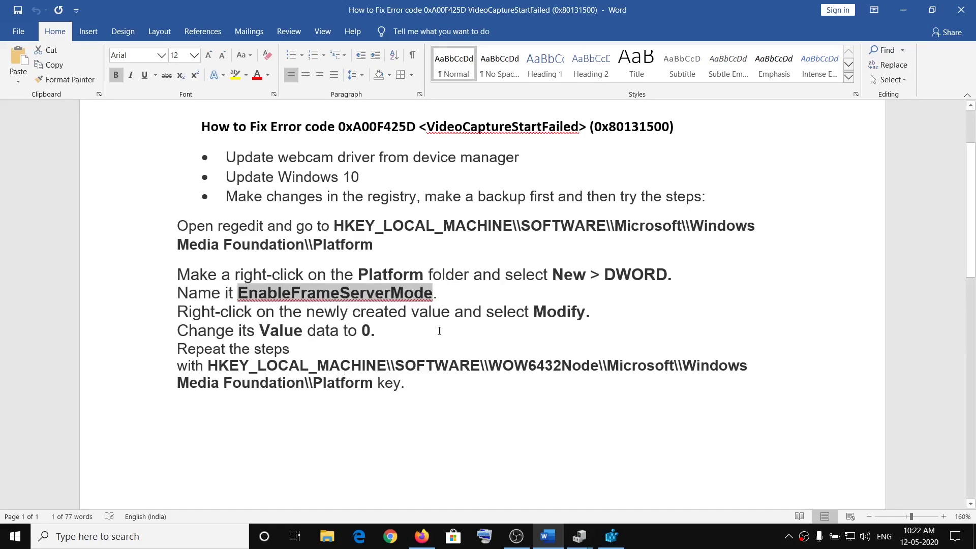
Step: Switch to Registry Editor and rename the new DWORD value in the Platform key as EnableFrameServerMode
key(alt+Tab)
right_click(379, 194)
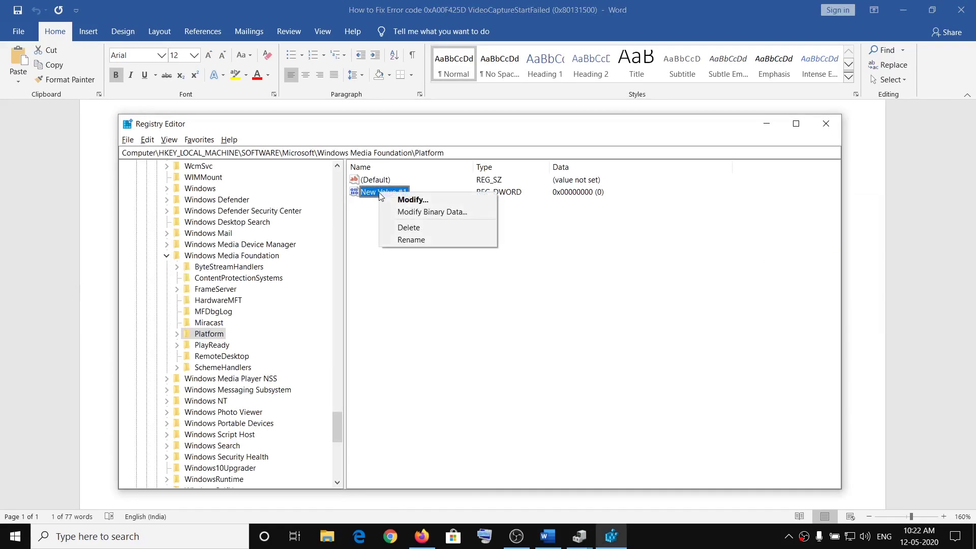
click(371, 194)
right_click(371, 193)
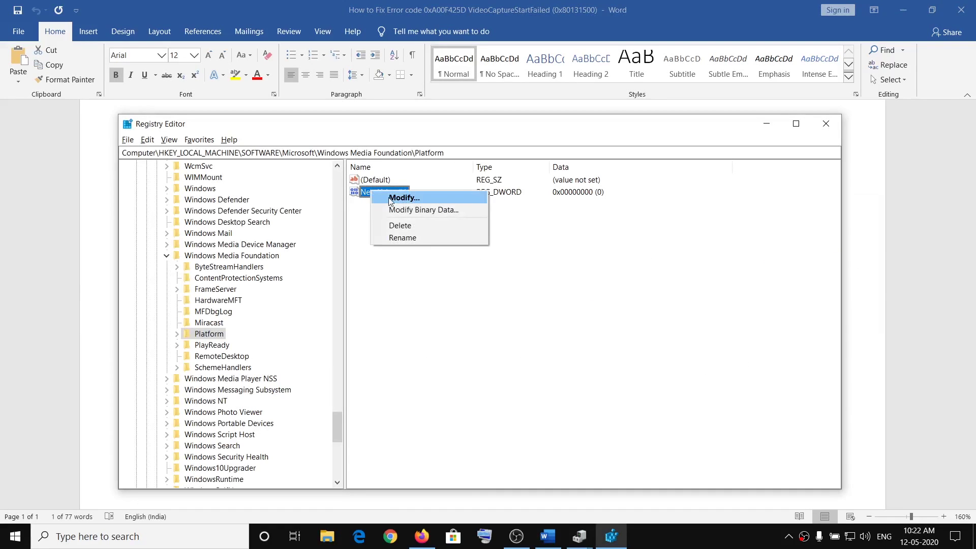
click(403, 240)
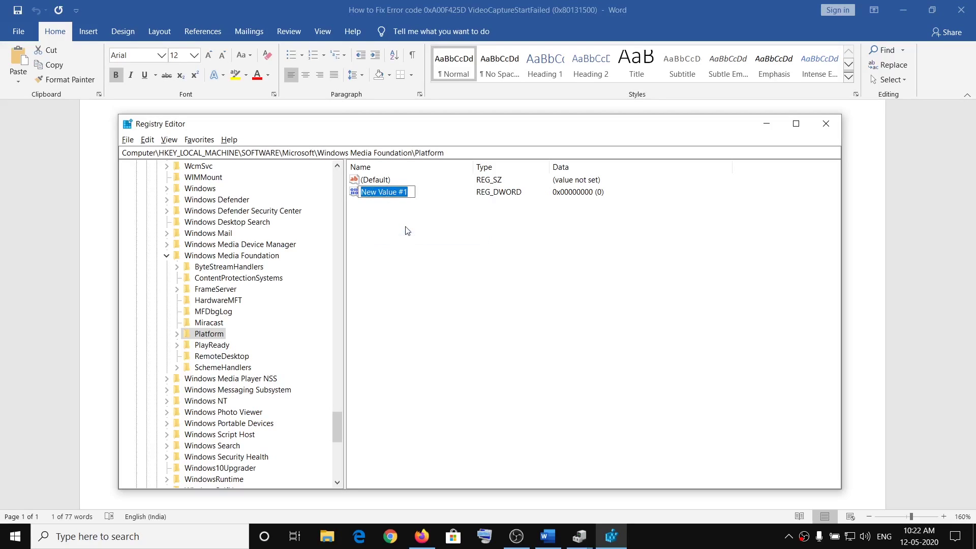
key(ctrl+v)
key(Return)
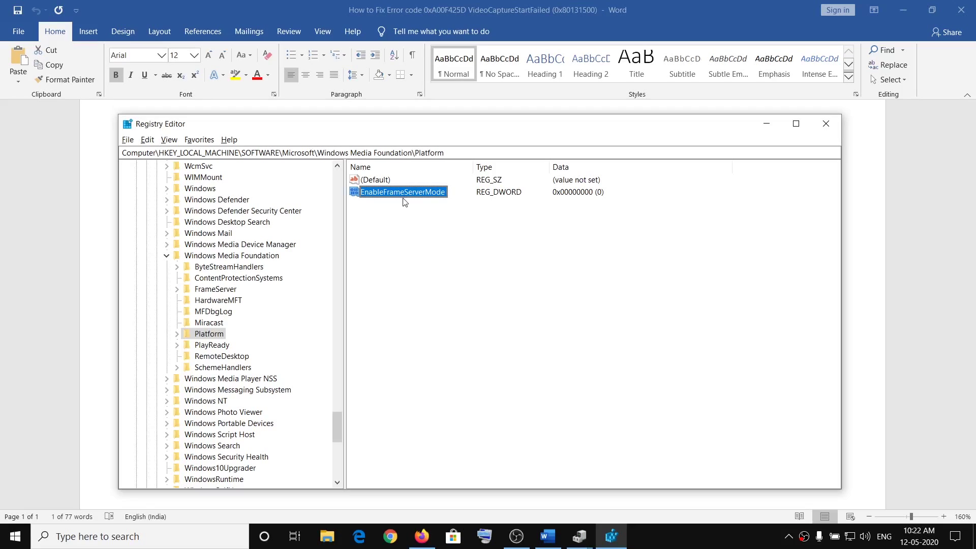
Step: Check the next instruction in the Word notes and set the value data of EnableFrameServerMode to 0 in Registry Editor
key(alt+Tab)
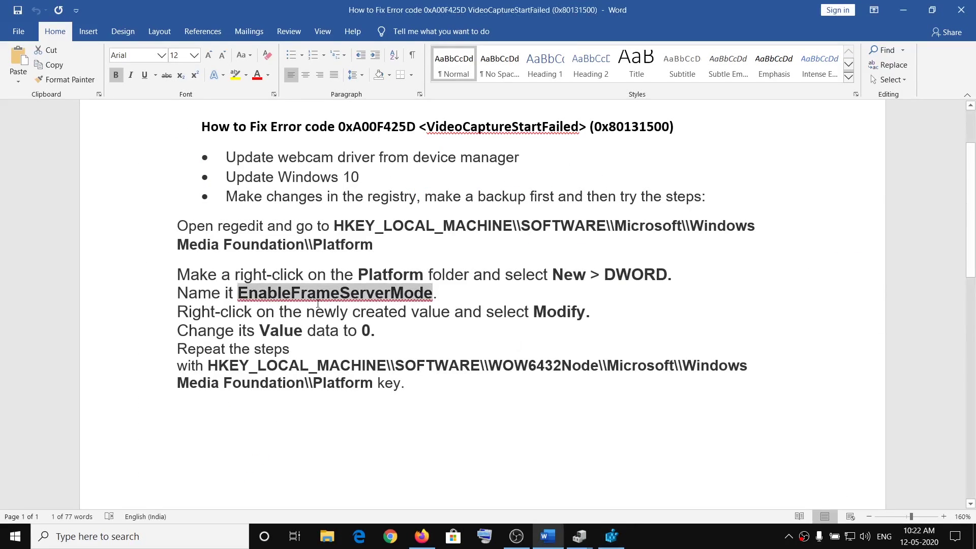
key(alt)
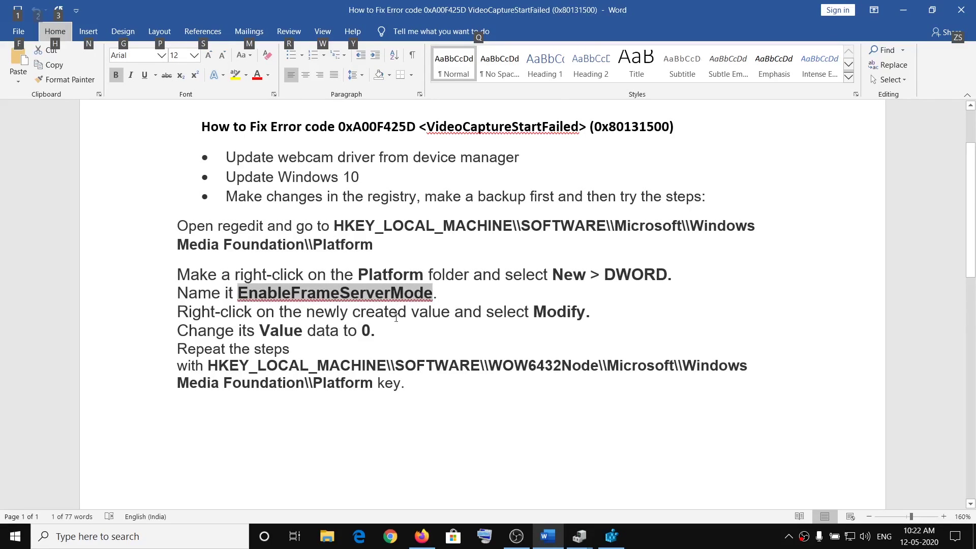
key(alt+Tab)
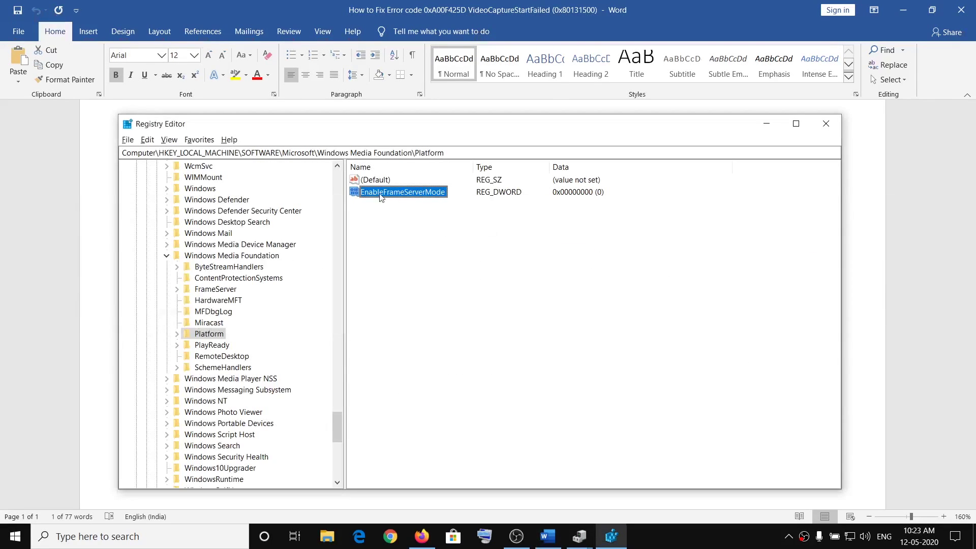
right_click(393, 196)
click(411, 202)
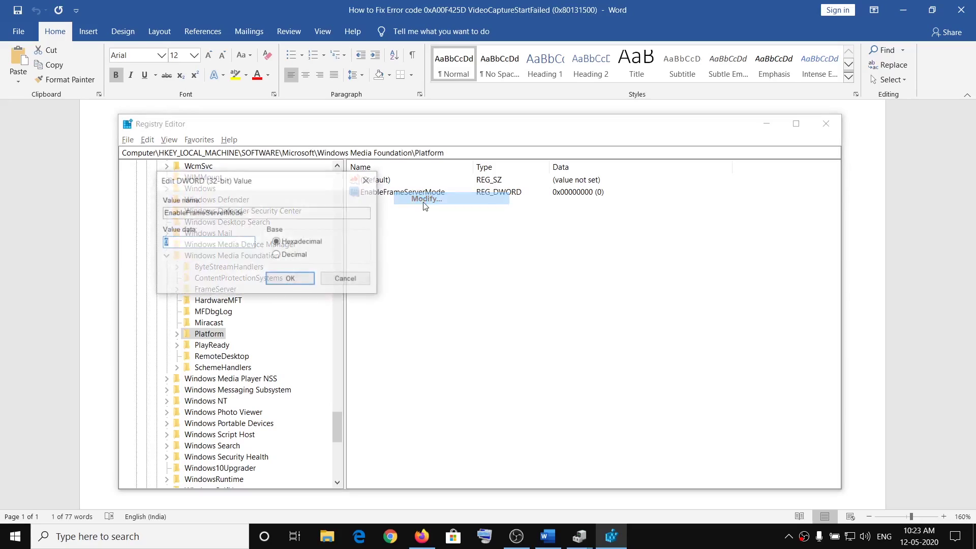
text(0)
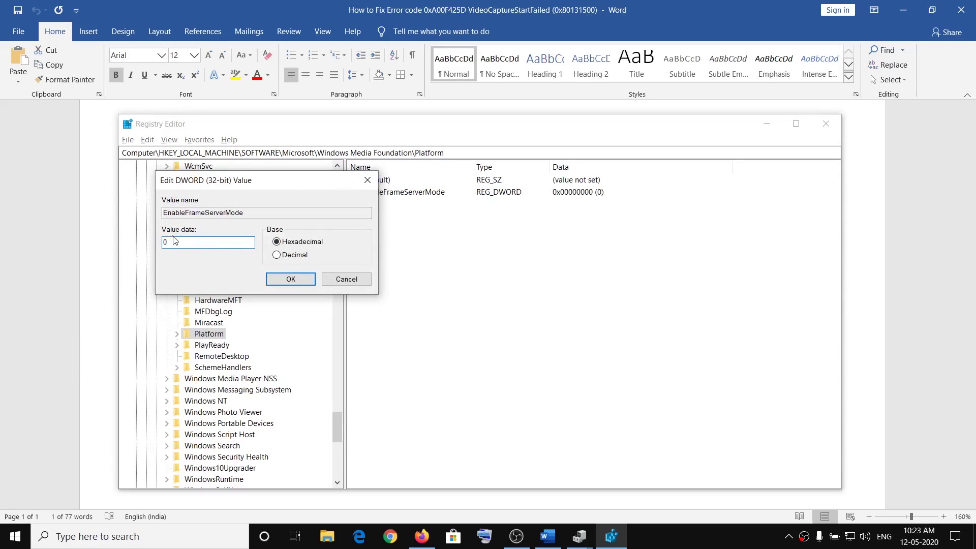
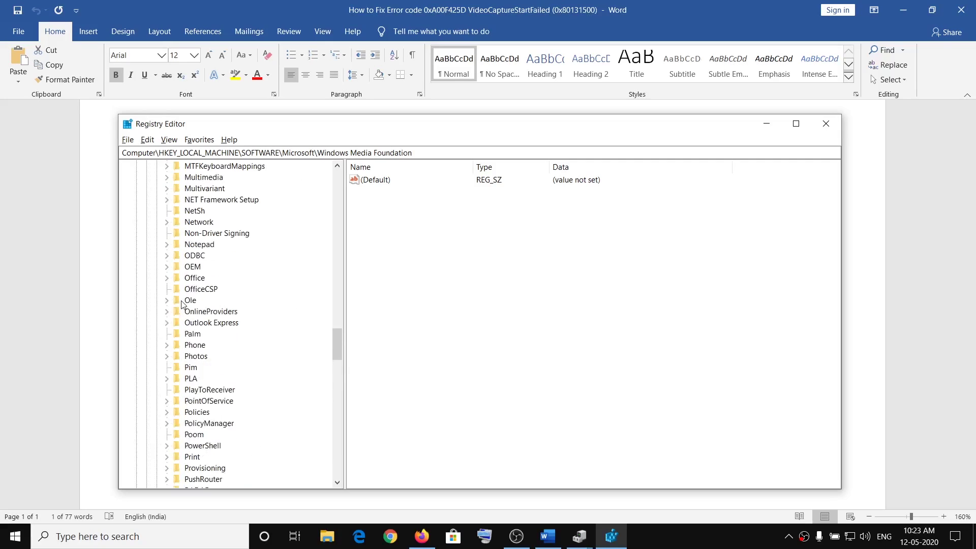
Step: Collapse the Microsoft, SOFTWARE and HKEY_LOCAL_MACHINE keys in the registry tree
scroll(181, 302, up, 20)
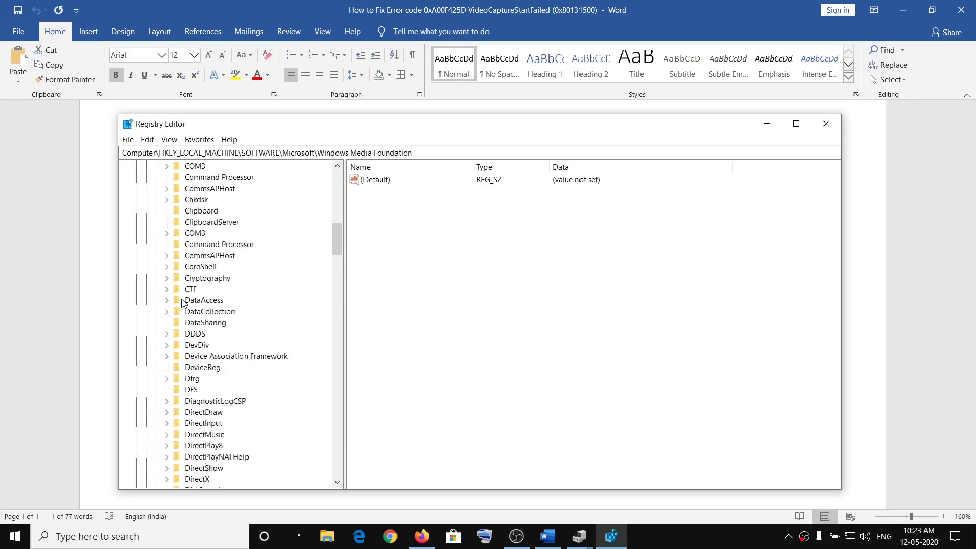
click(157, 335)
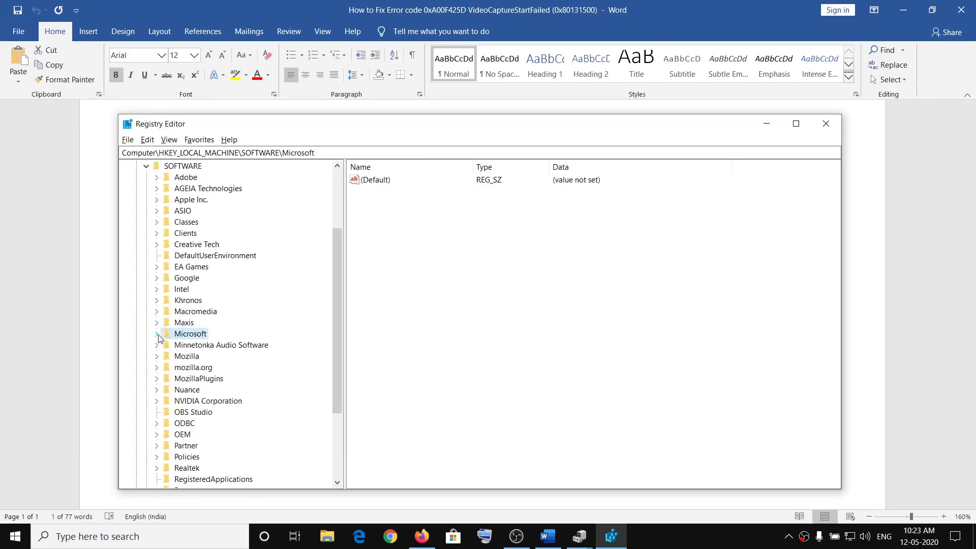
scroll(229, 305, down, 4)
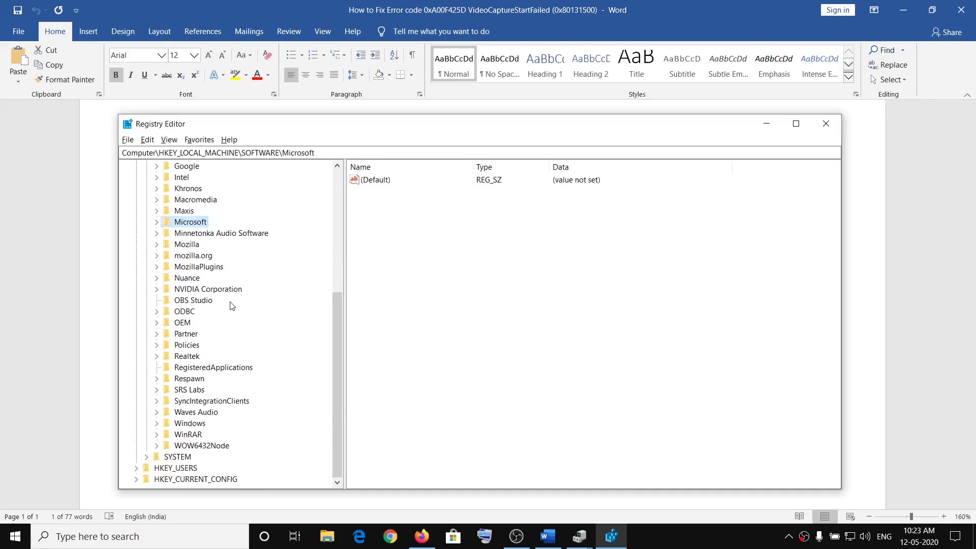
scroll(229, 305, up, 4)
click(147, 188)
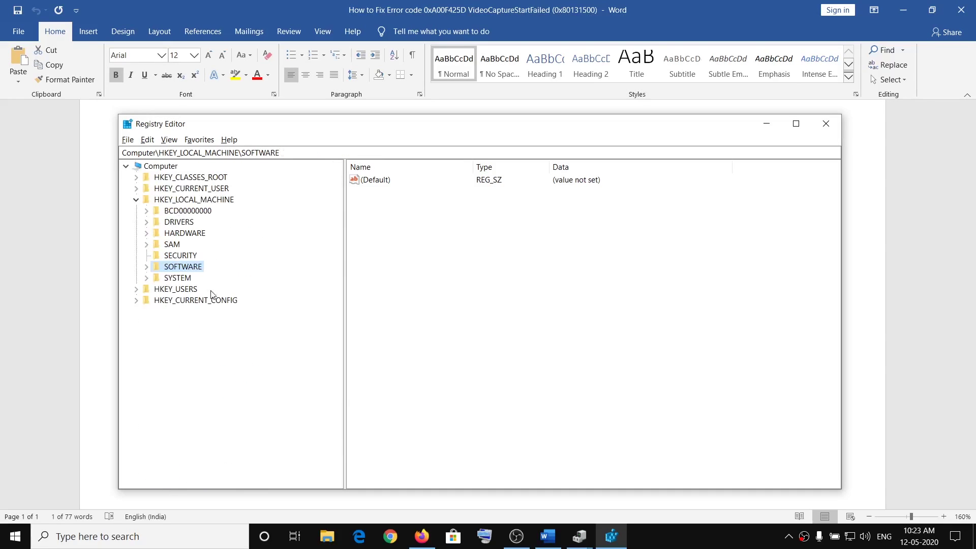
click(136, 199)
Step: Switch to the Word notes and highlight the WOW6432Node registry path given for repeating the steps
key(alt+Tab)
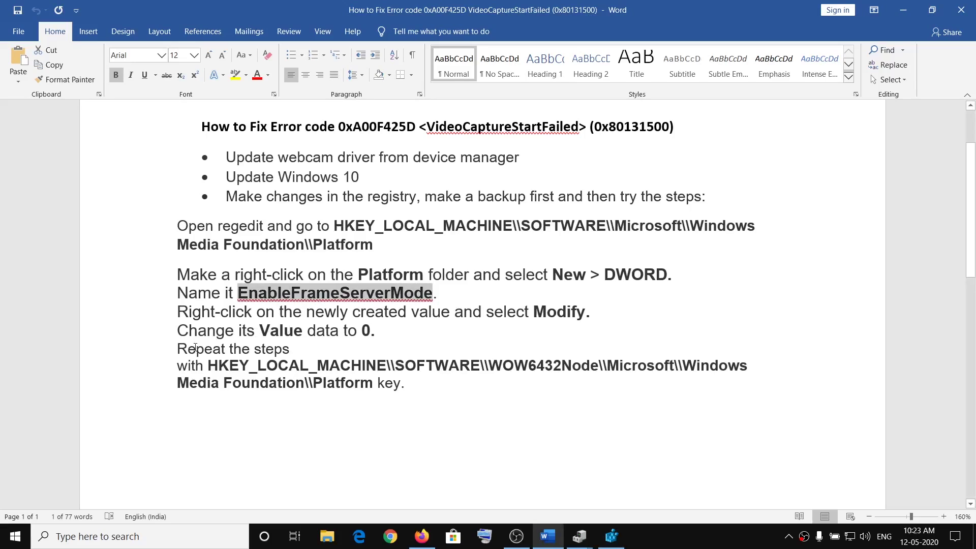
drag(196, 348, 285, 350)
drag(208, 366, 405, 382)
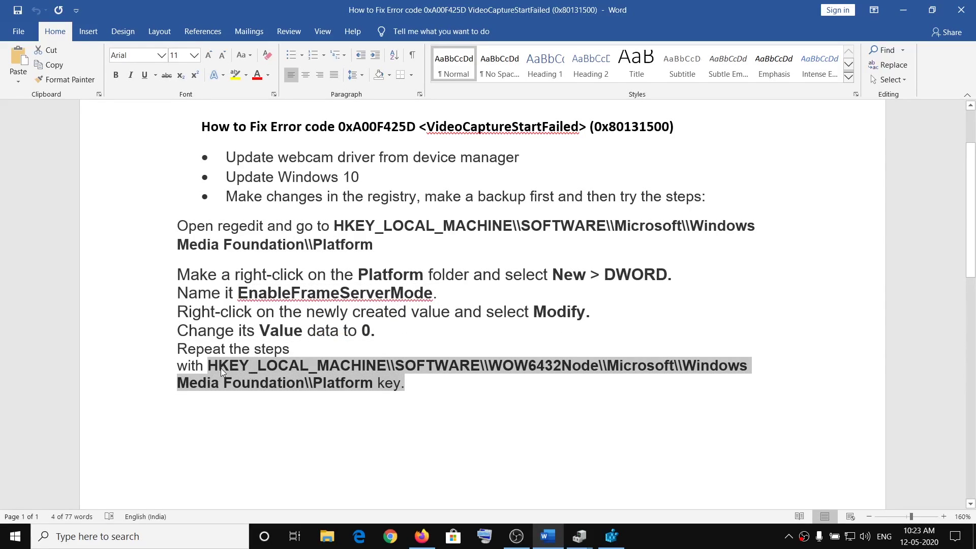
Step: Expand HKEY_LOCAL_MACHINE, its SOFTWARE key and the WOW6432Node key in Registry Editor, following the path in the Word notes
key(alt+Tab)
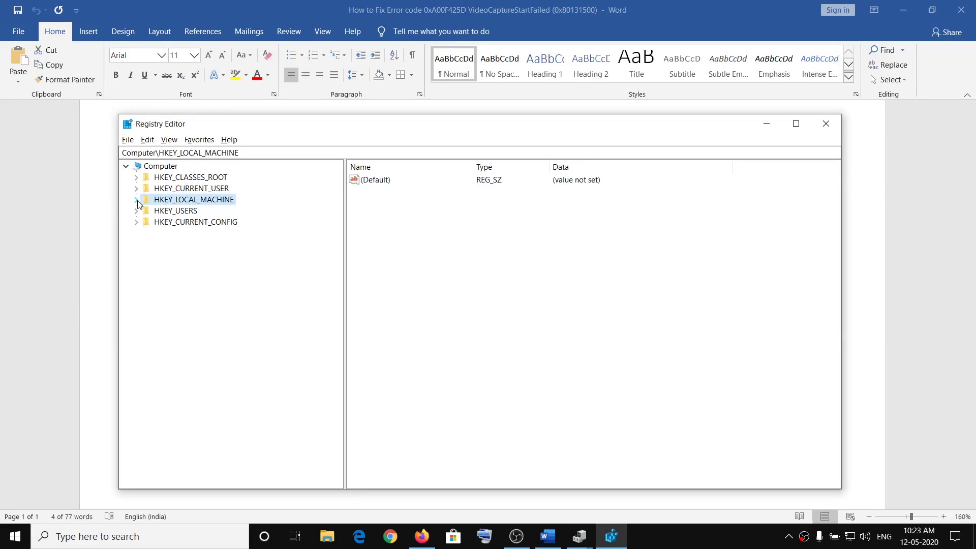
click(136, 200)
key(alt+Tab)
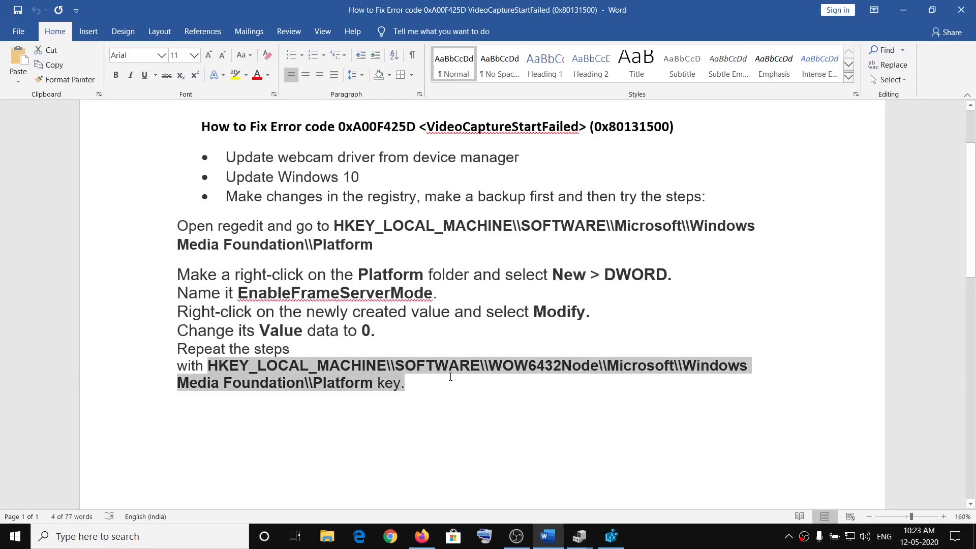
key(alt+Tab)
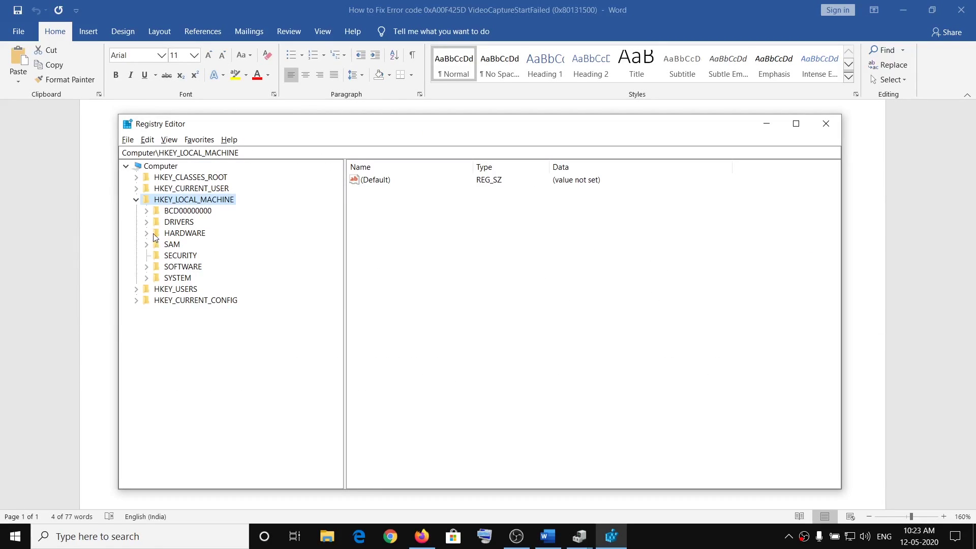
click(147, 267)
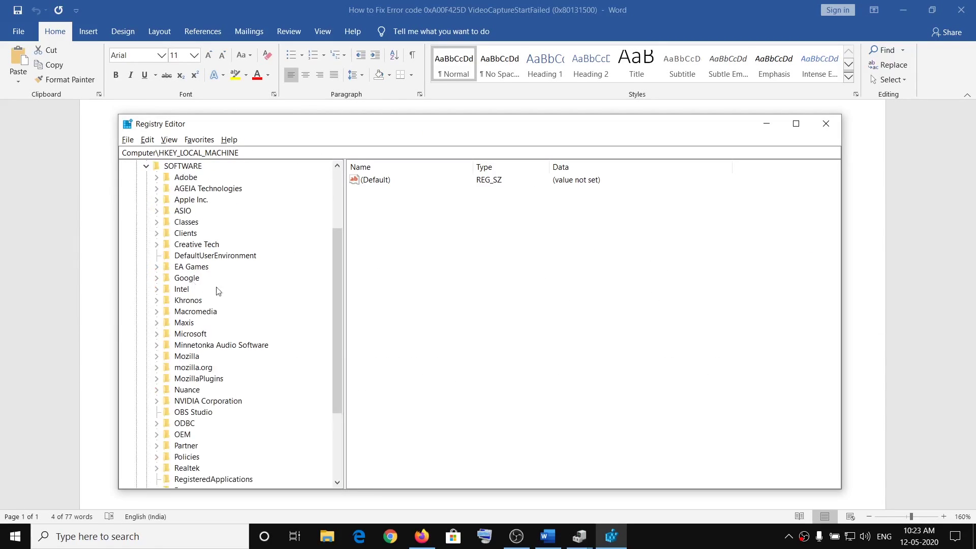
key(alt+Tab)
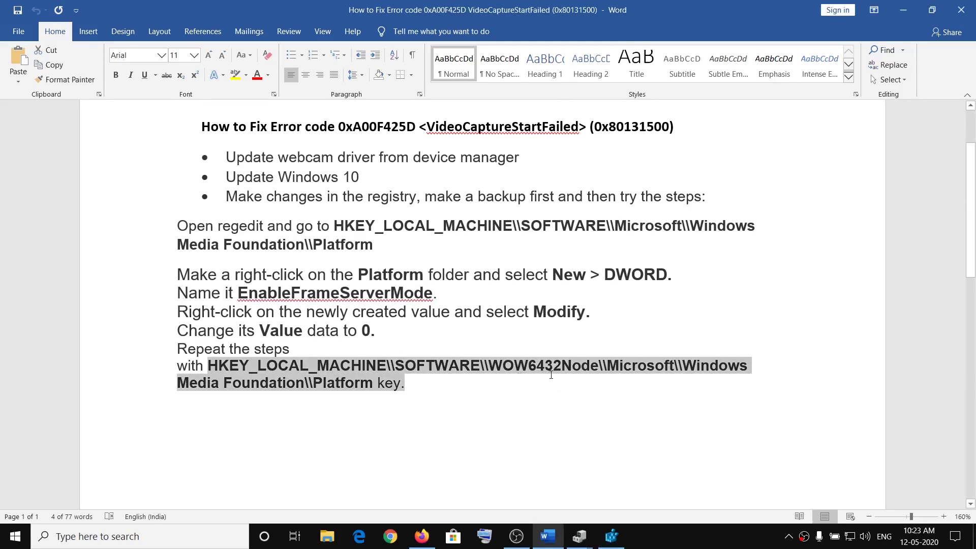
key(alt+Tab)
scroll(227, 404, down, 3)
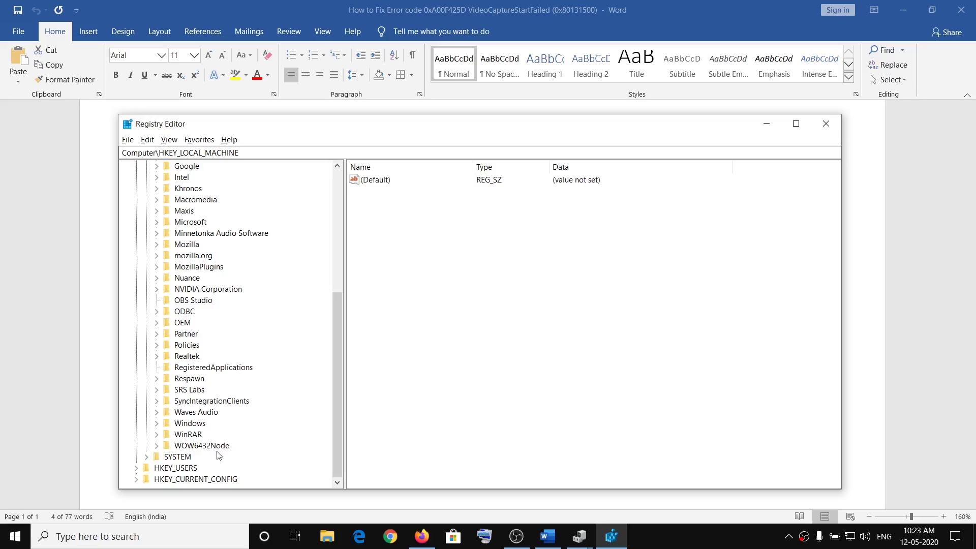
click(158, 447)
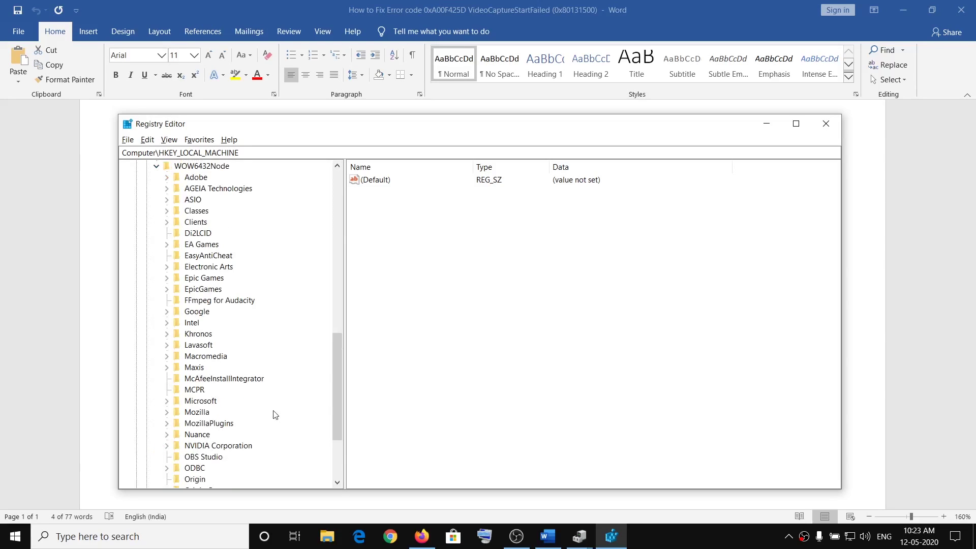
Step: Expand the Microsoft key under WOW6432Node and its Windows Media Foundation key, checking the path in the Word notes
key(alt+Tab)
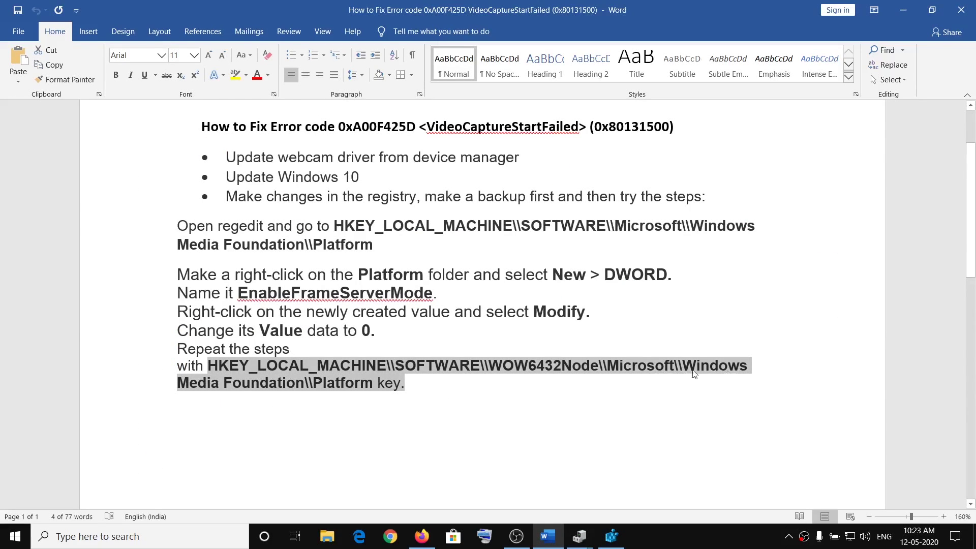
key(alt+Tab)
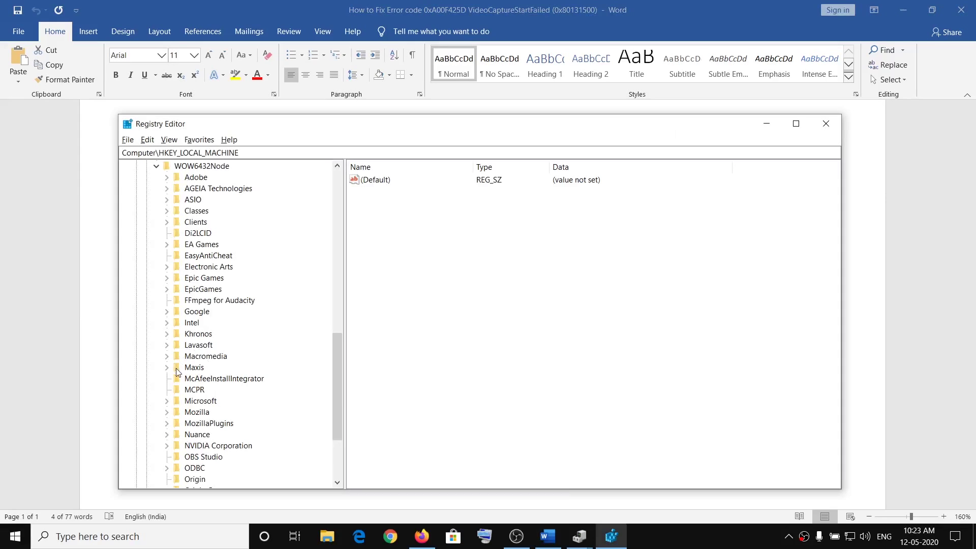
click(167, 401)
key(alt+Tab)
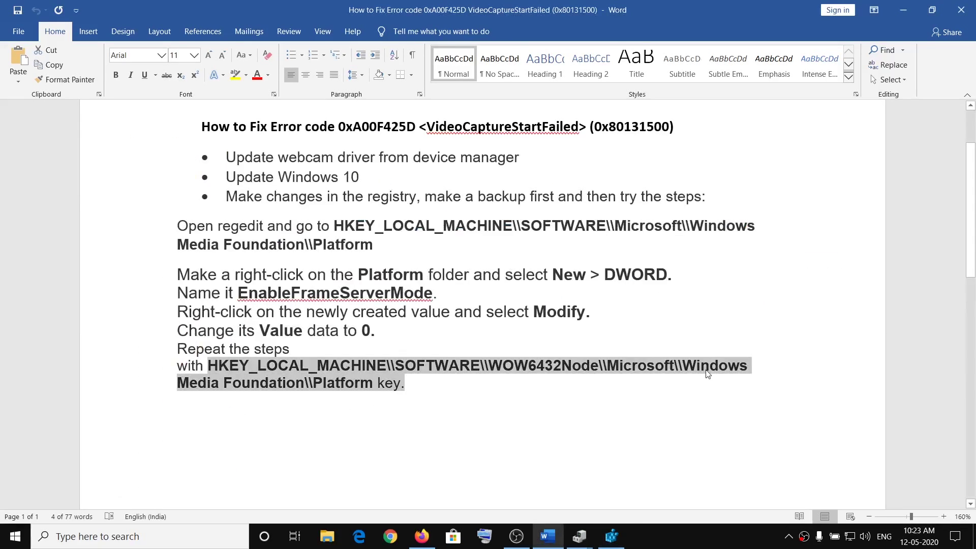
key(alt+Tab)
scroll(255, 395, down, 15)
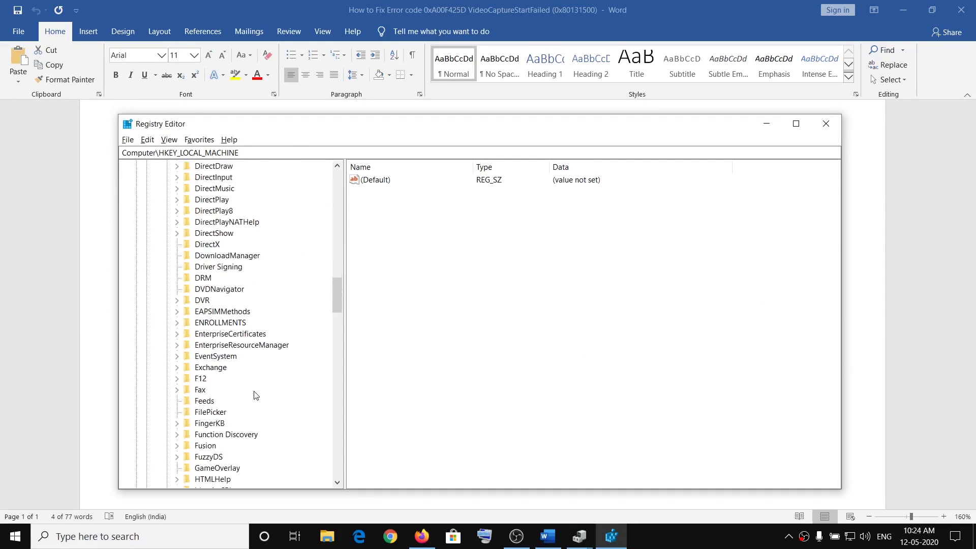
scroll(255, 396, down, 20)
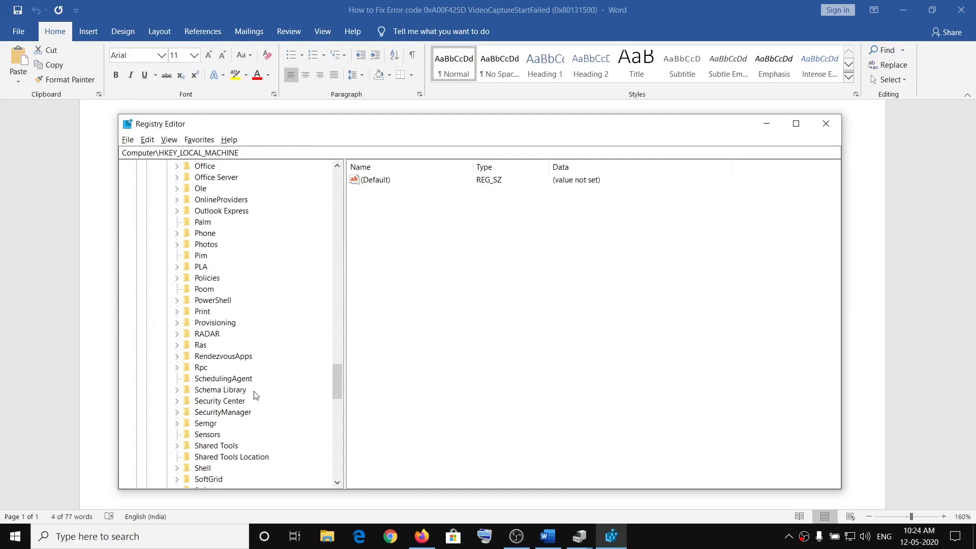
scroll(255, 395, down, 8)
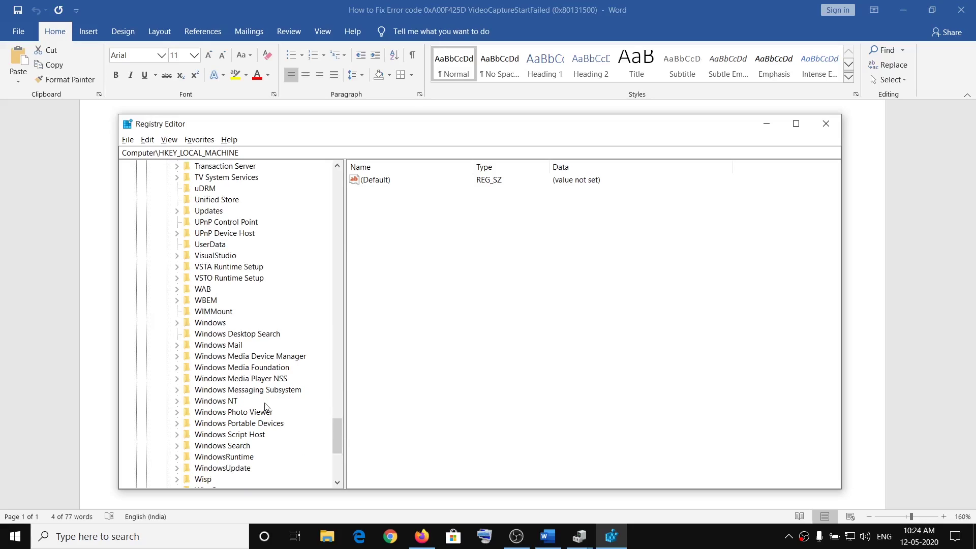
click(178, 368)
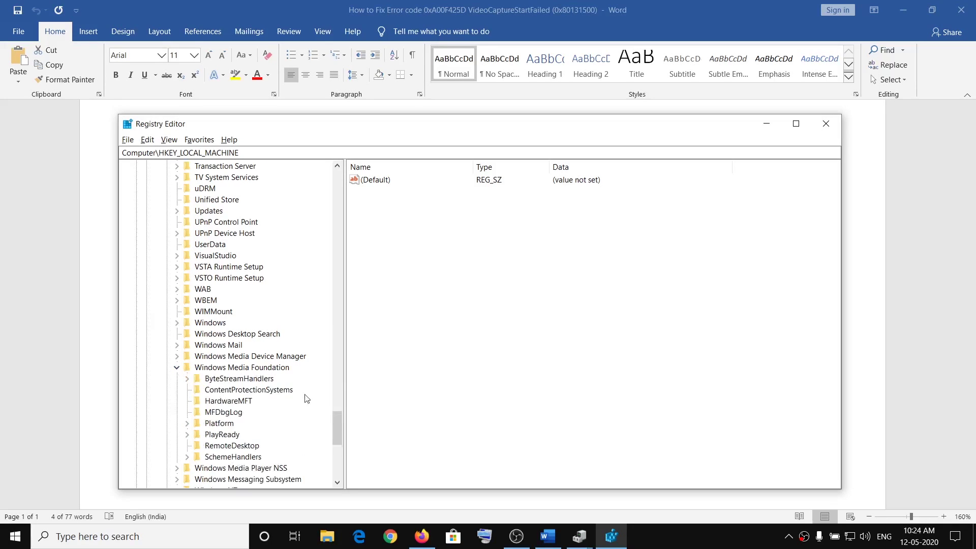
Step: Create a new DWORD (32-bit) value in the Platform key under WOW6432Node's Windows Media Foundation, and return to the Word notes
key(alt+Tab)
key(alt+Tab)
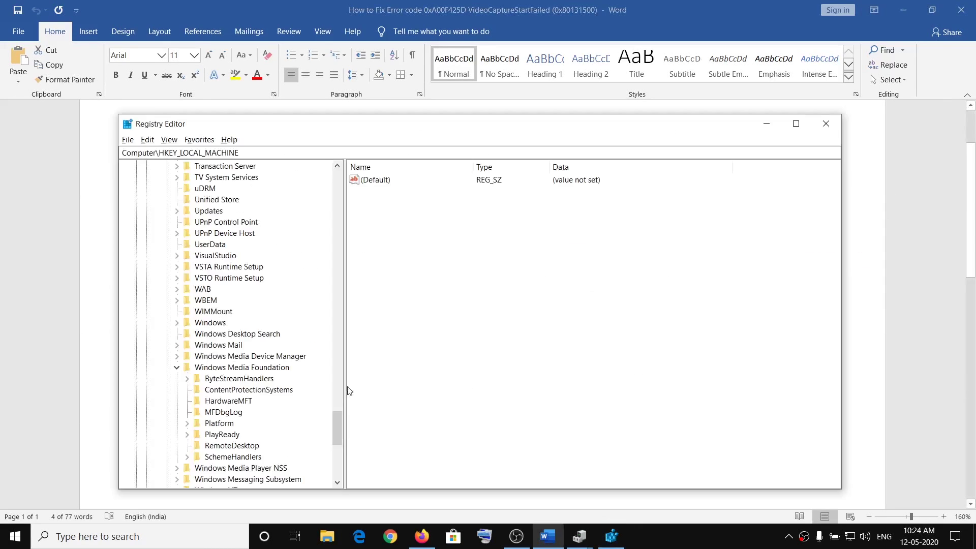
scroll(244, 409, down, 2)
click(220, 357)
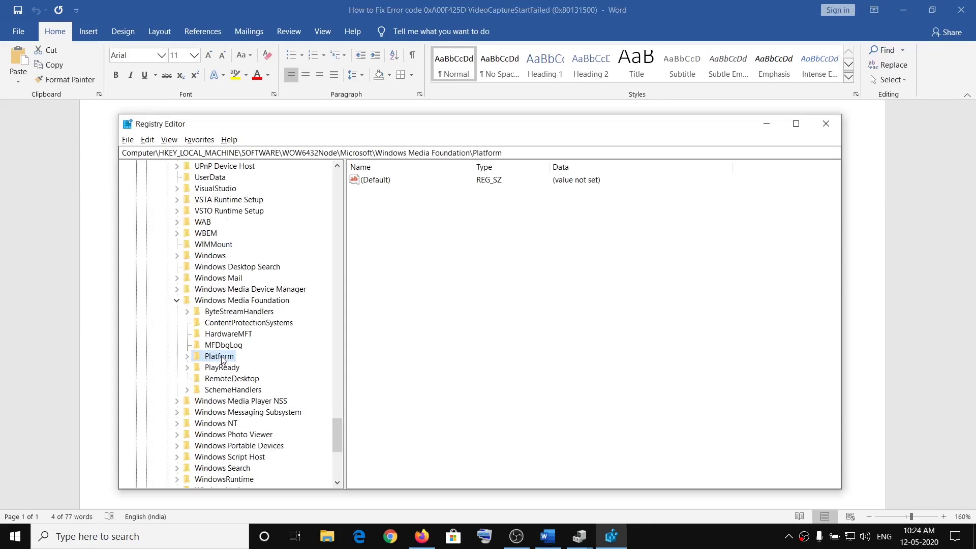
right_click(222, 360)
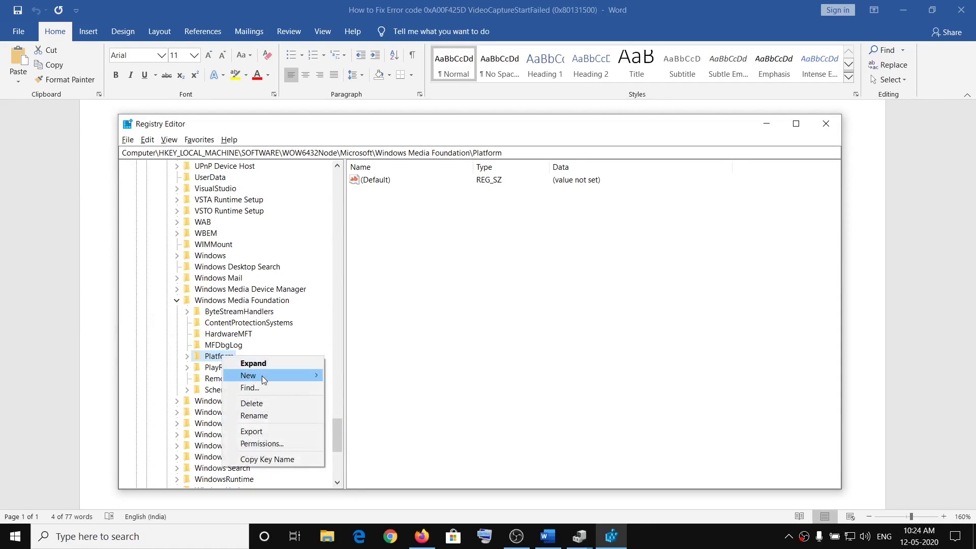
mouse_move(262, 377)
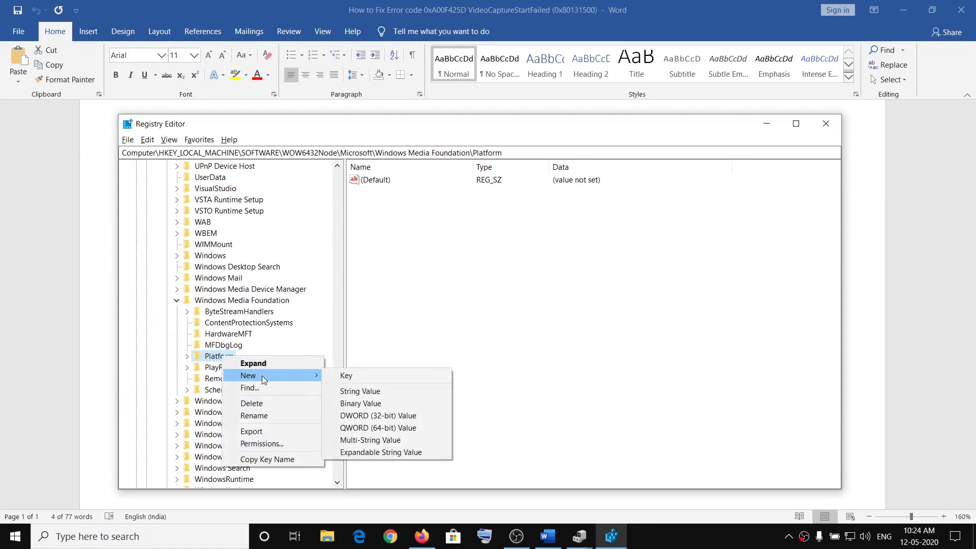
click(411, 420)
key(alt+Tab)
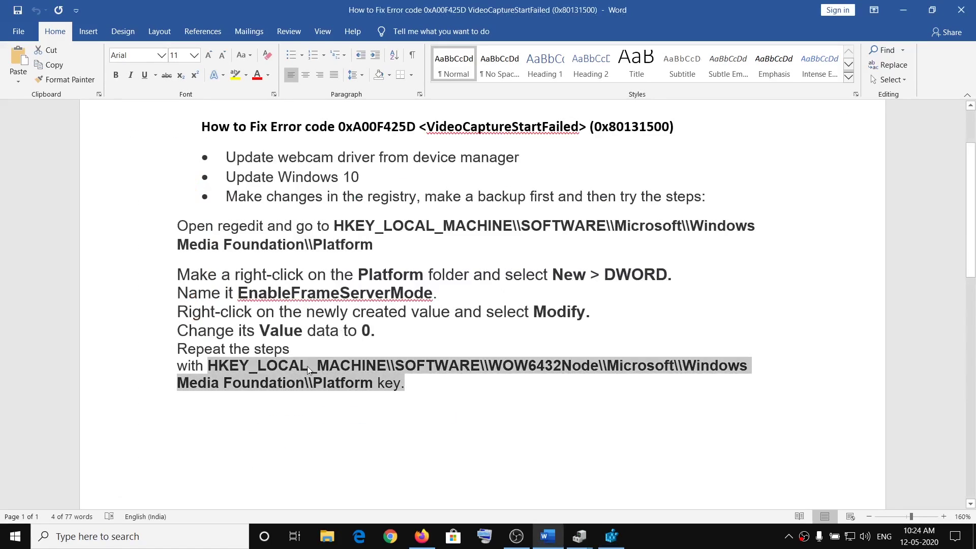
Step: Copy the name EnableFrameServerMode from the Word notes and rename the new DWORD in Registry Editor's WOW6432Node Platform key with it
drag(238, 293, 432, 298)
key(ctrl+c)
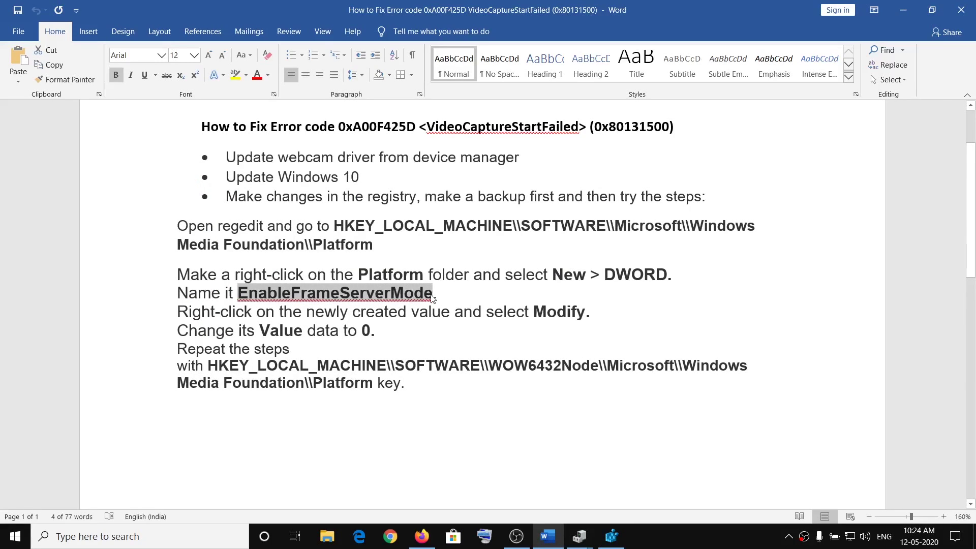
key(alt+Tab)
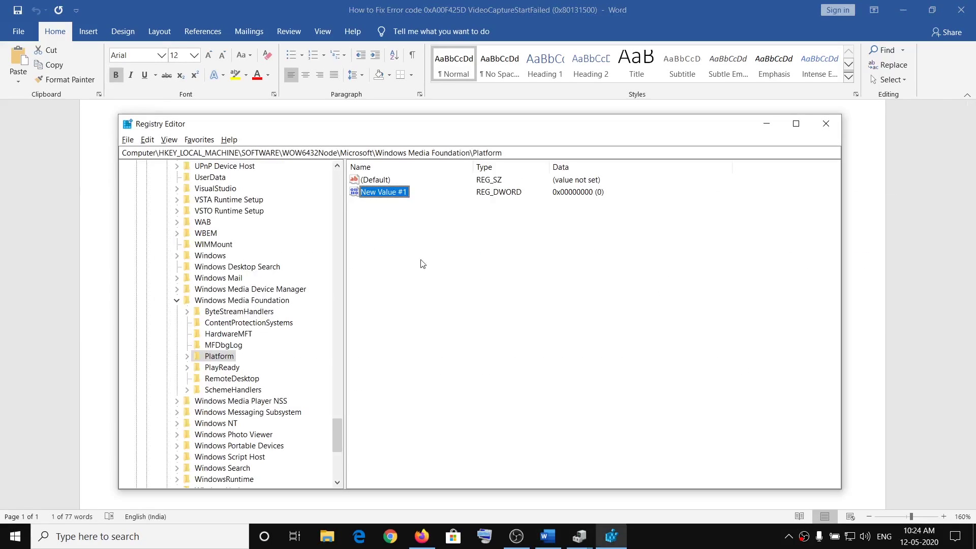
right_click(389, 198)
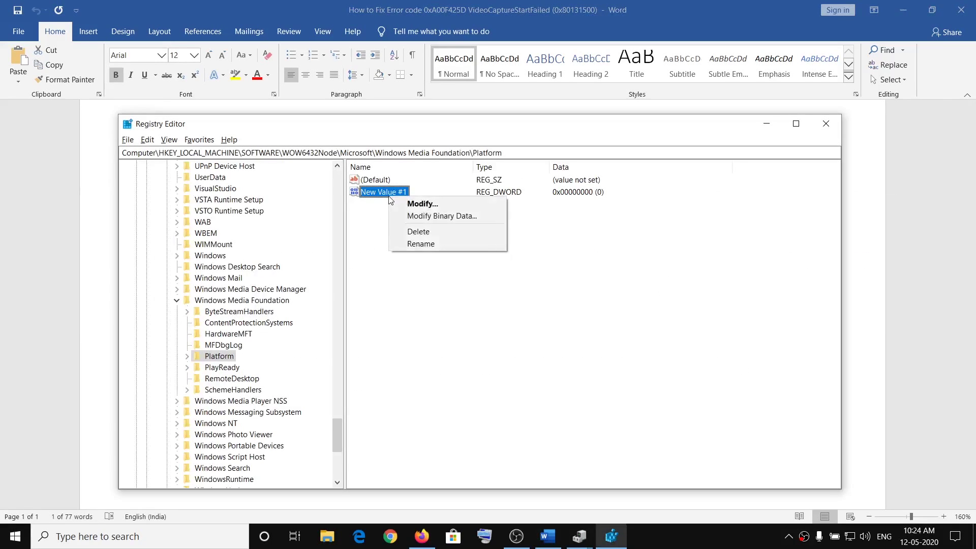
click(412, 242)
key(ctrl+v)
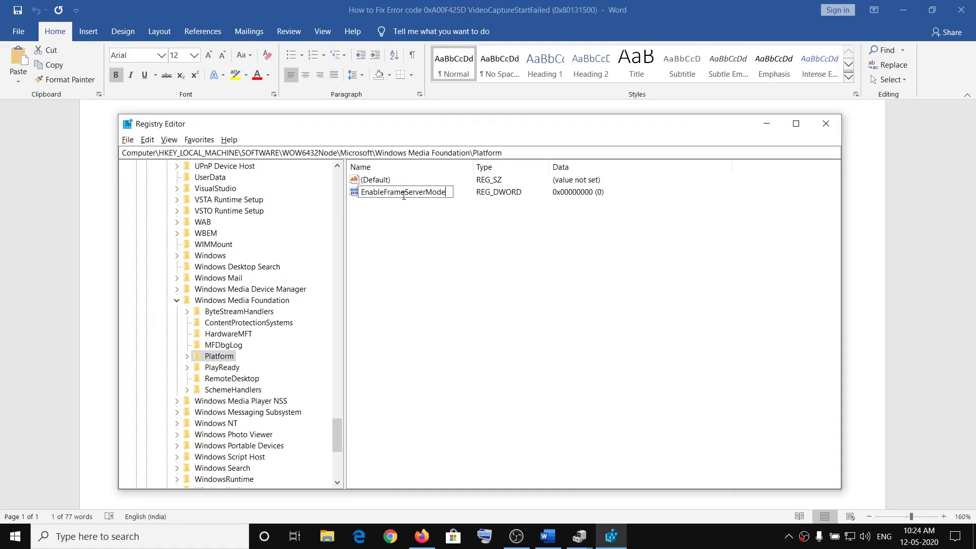
key(Return)
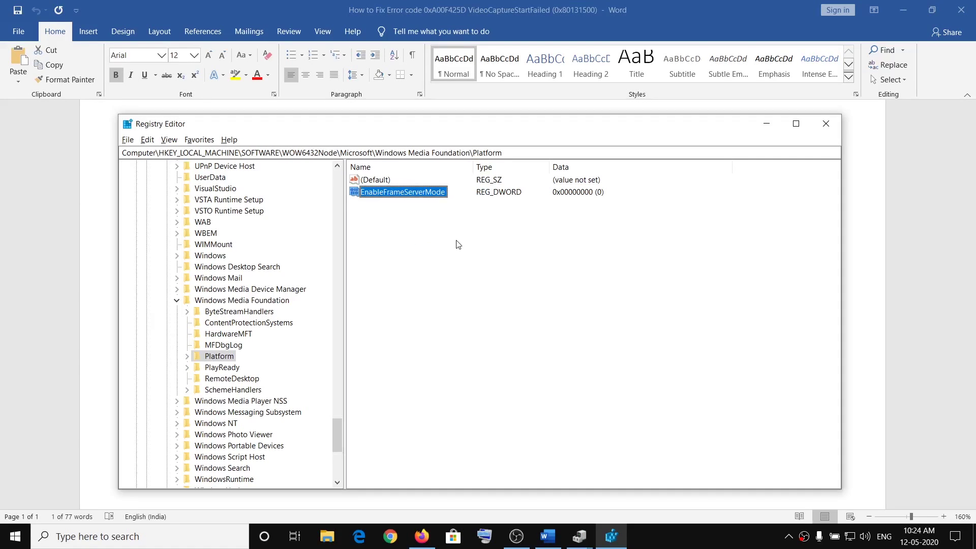
Step: Open the EnableFrameServerMode value for modification, accept its value data of 0, and close Registry Editor to return to the Word notes
right_click(407, 192)
click(441, 199)
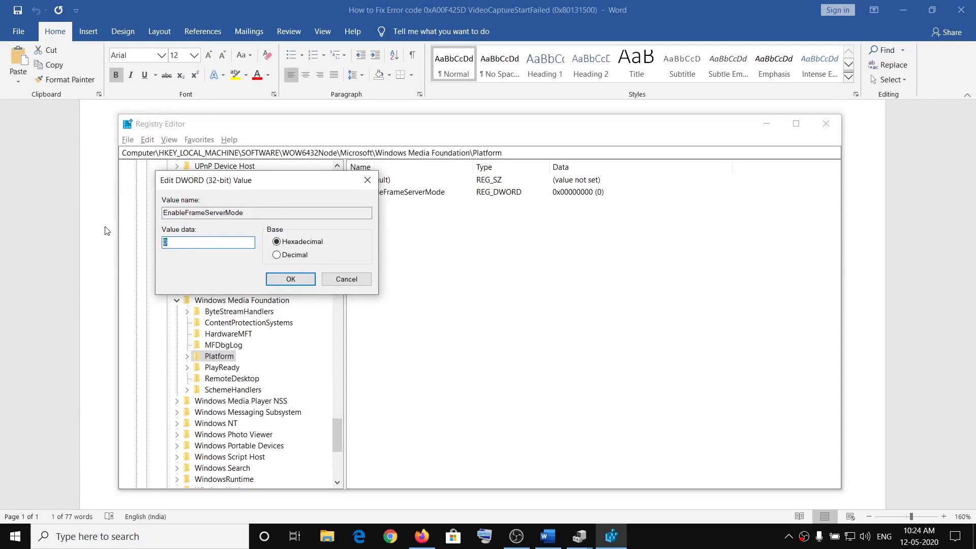
click(291, 279)
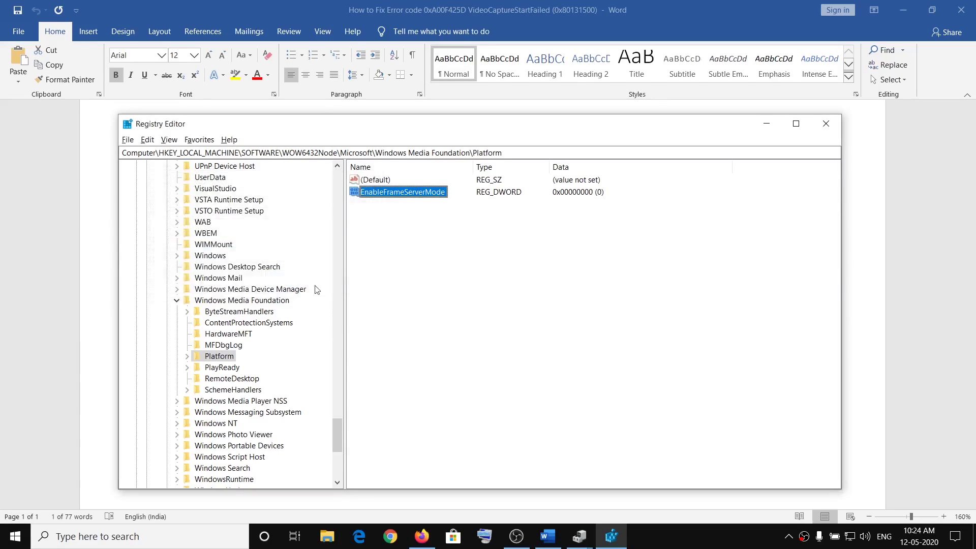
click(821, 125)
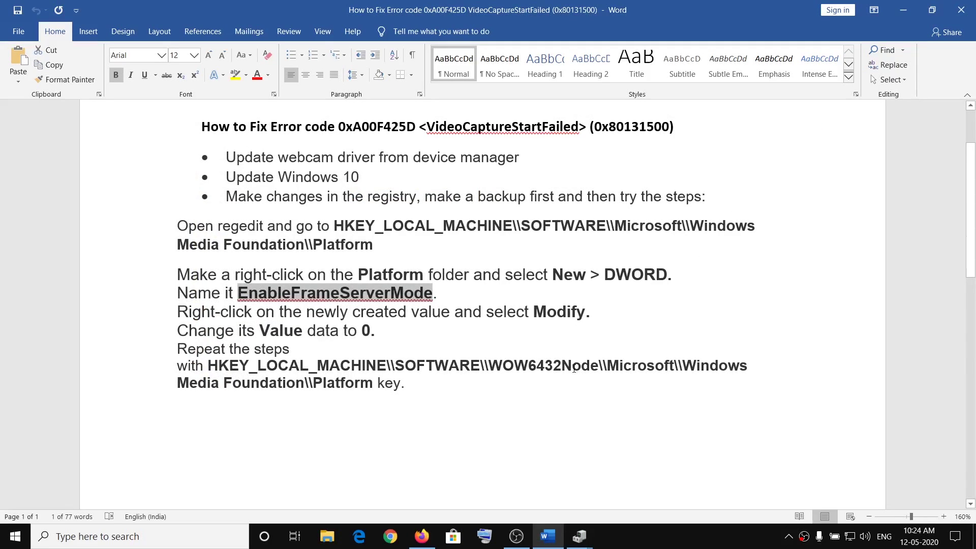
scroll(550, 325, up, 2)
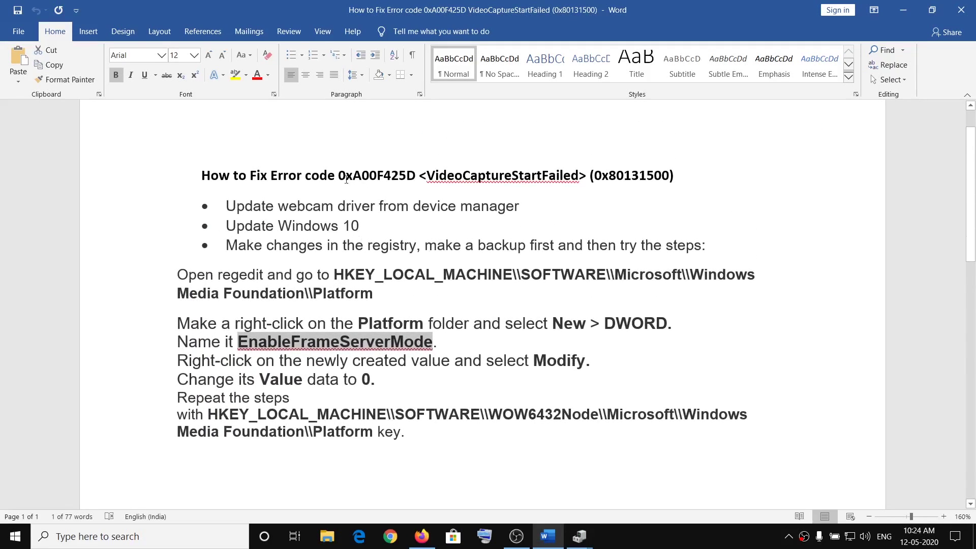